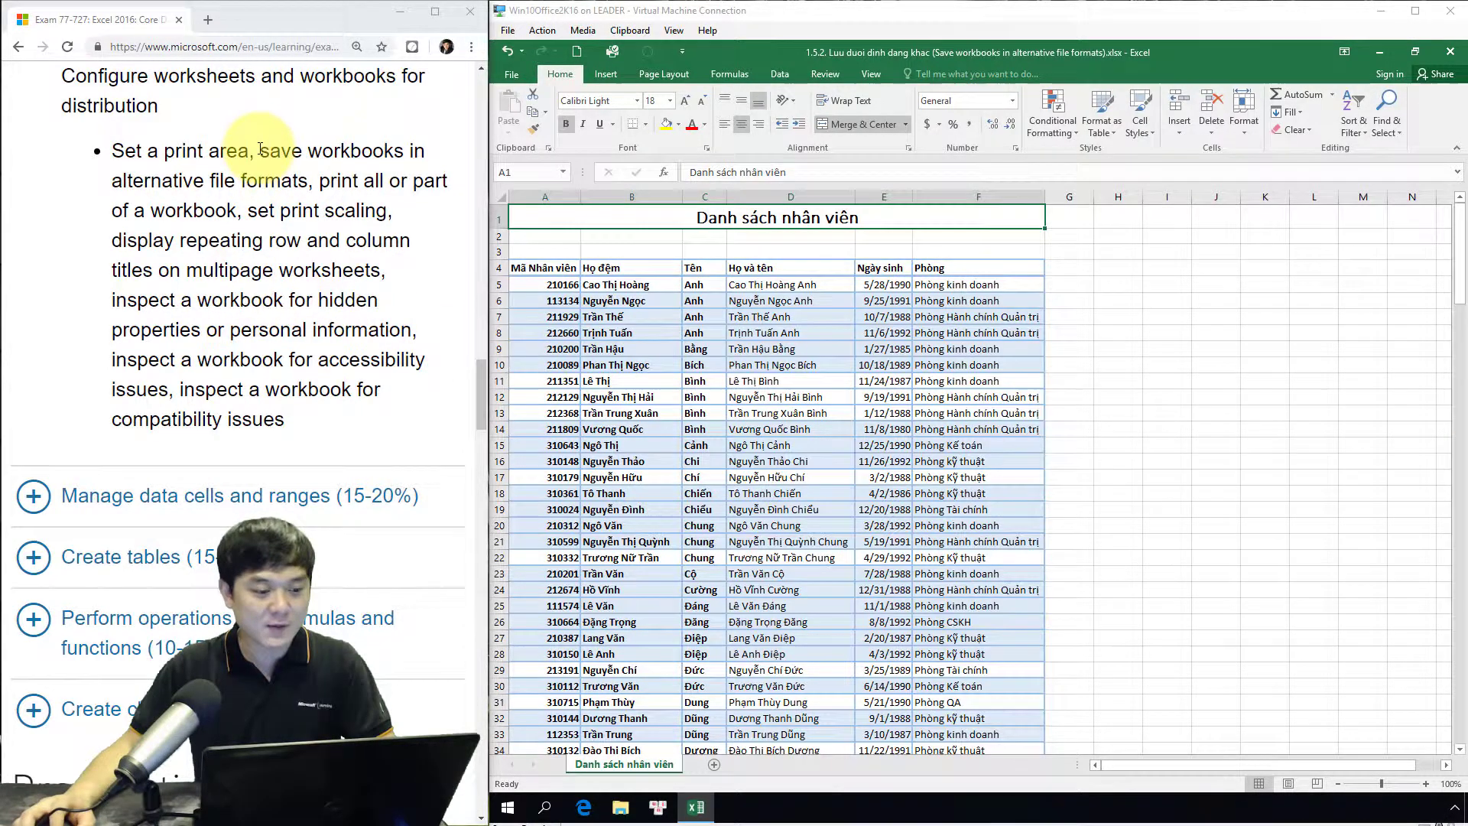
Highlight the exam objective text 'save workbooks in alternative file formats' on the Microsoft Learn page.
{"action": "mouse_move", "coordinate": [260, 151]}
{"action": "left_mouse_down"}
{"action": "mouse_move", "coordinate": [394, 154]}
{"action": "mouse_move", "coordinate": [308, 181]}
{"action": "left_mouse_up"}
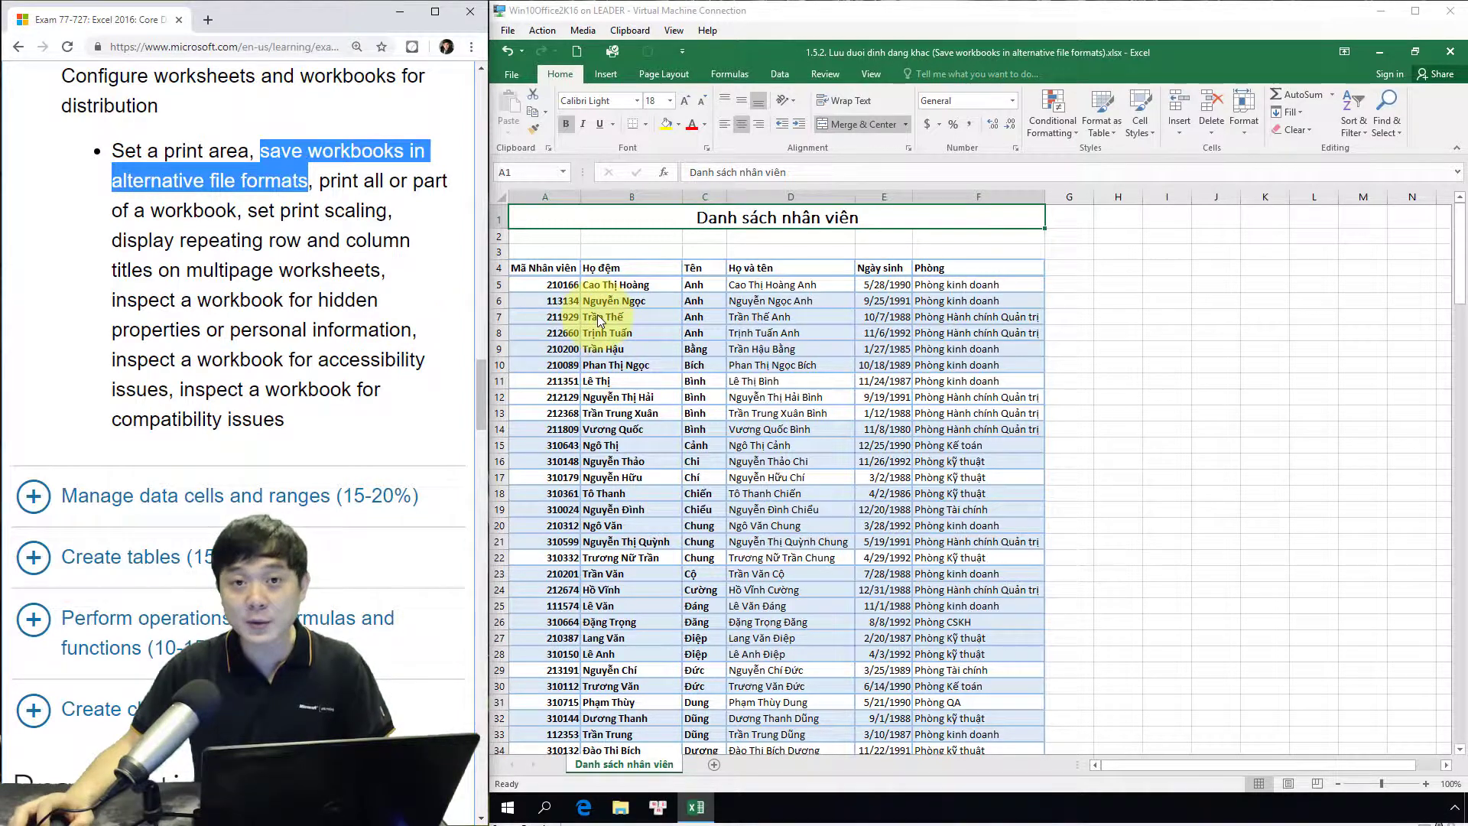
{"action": "left_click", "coordinate": [846, 50]}
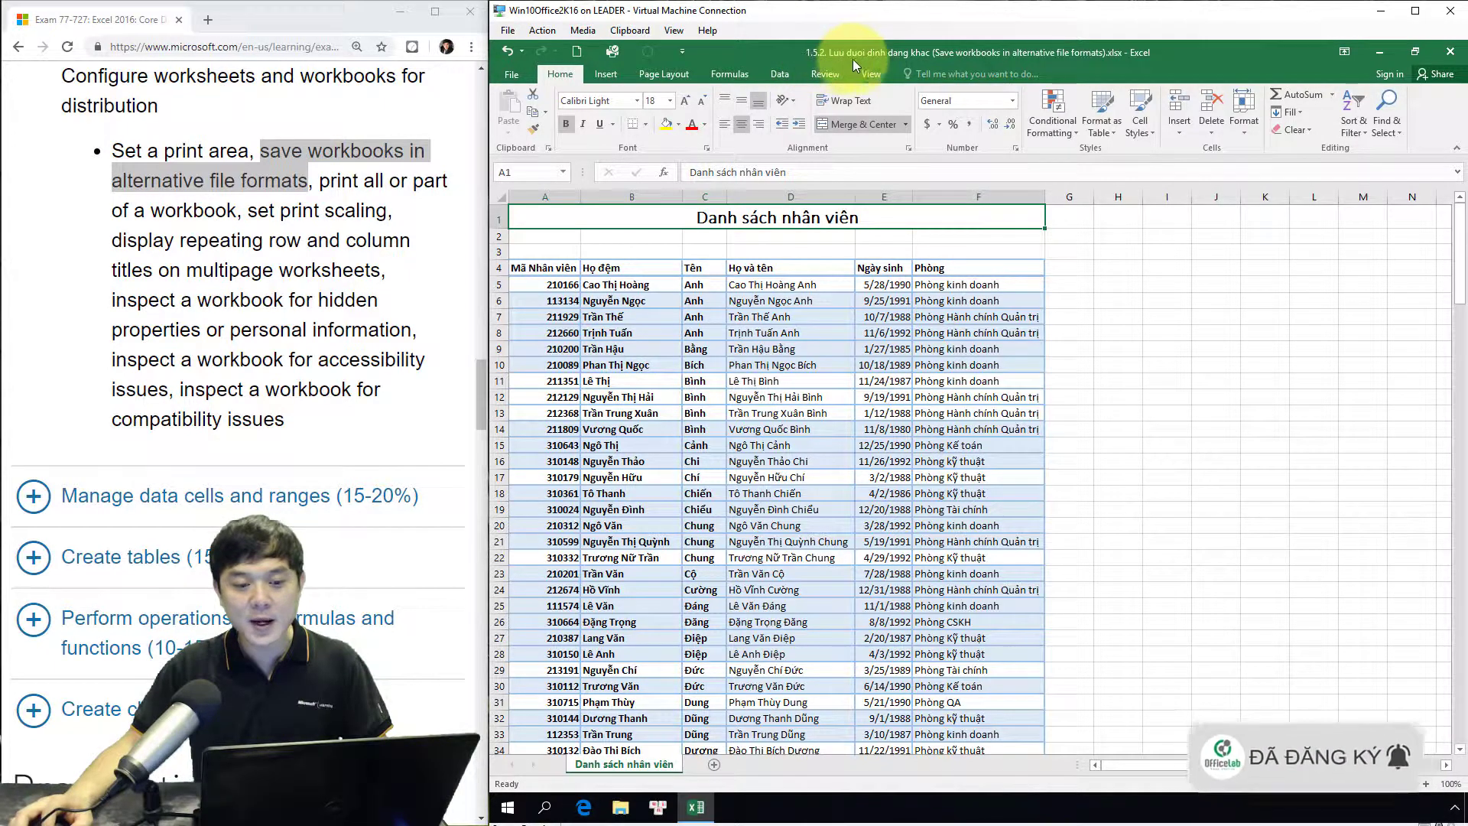
{"action": "left_click", "coordinate": [560, 217]}
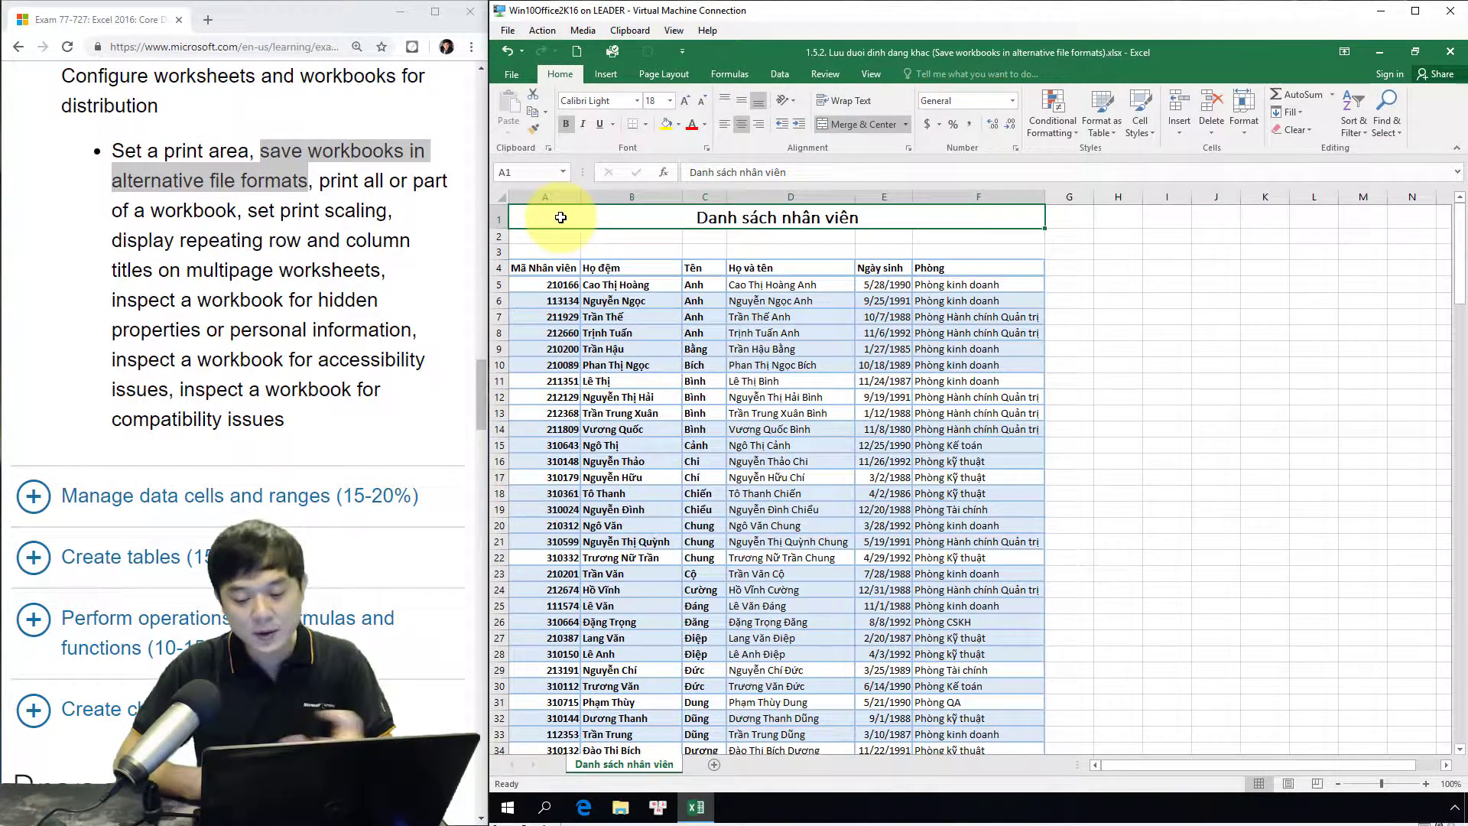
{"action": "key", "text": "F12"}
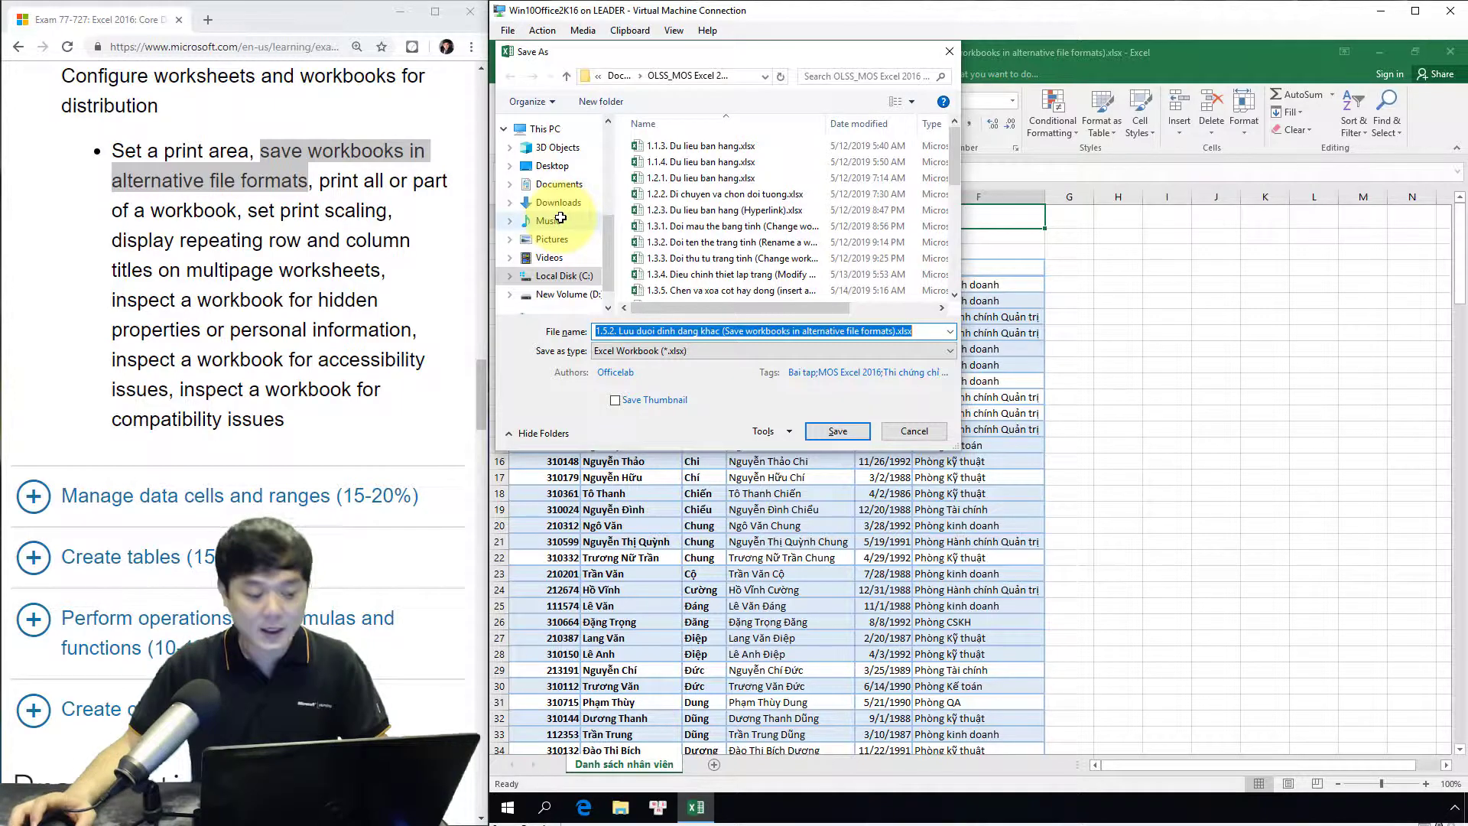
{"action": "key", "text": "Return"}
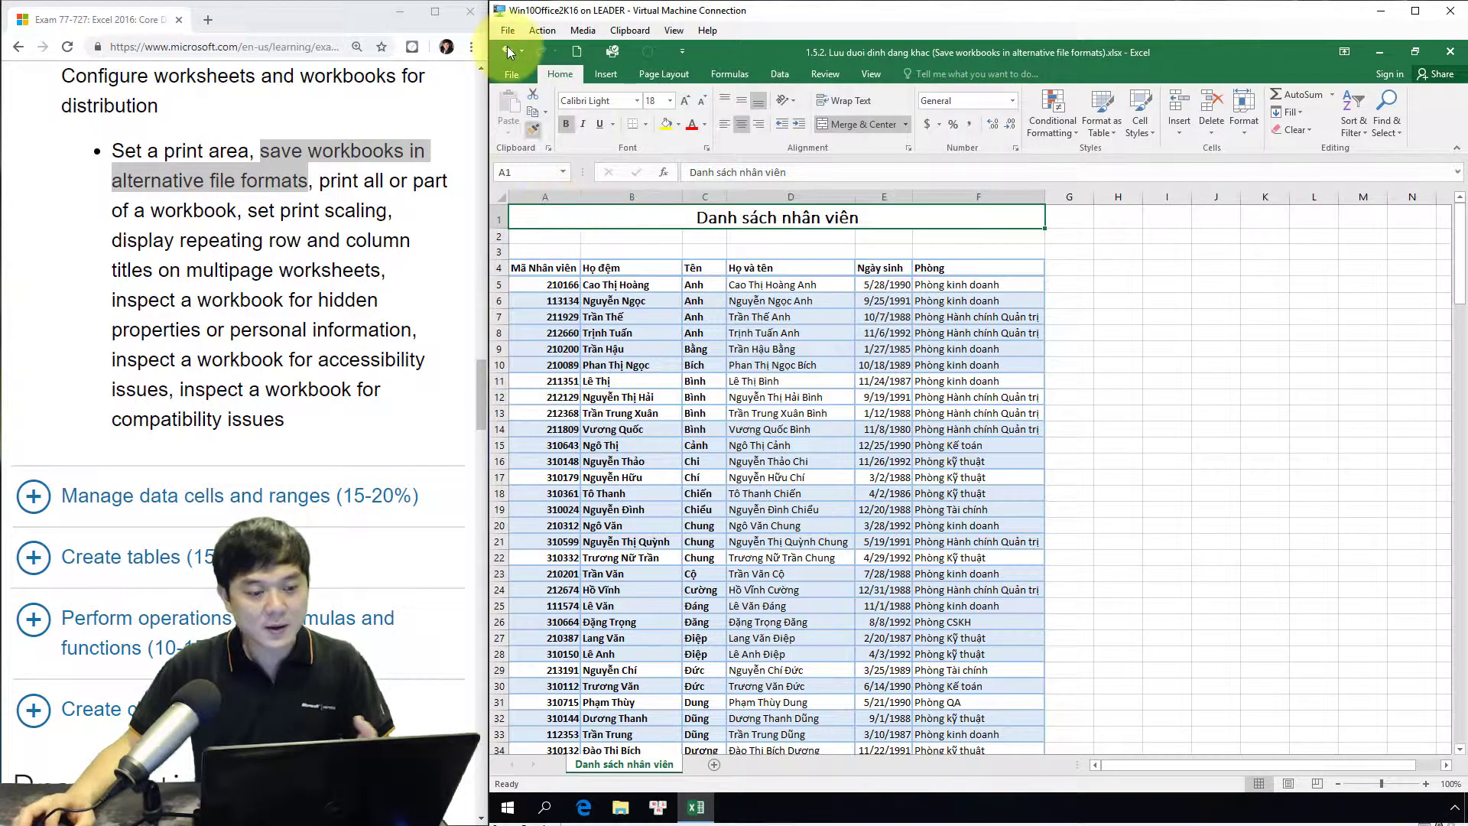
Review the File > Export options for Change File Type and Create PDF/XPS.
{"action": "left_click", "coordinate": [520, 74]}
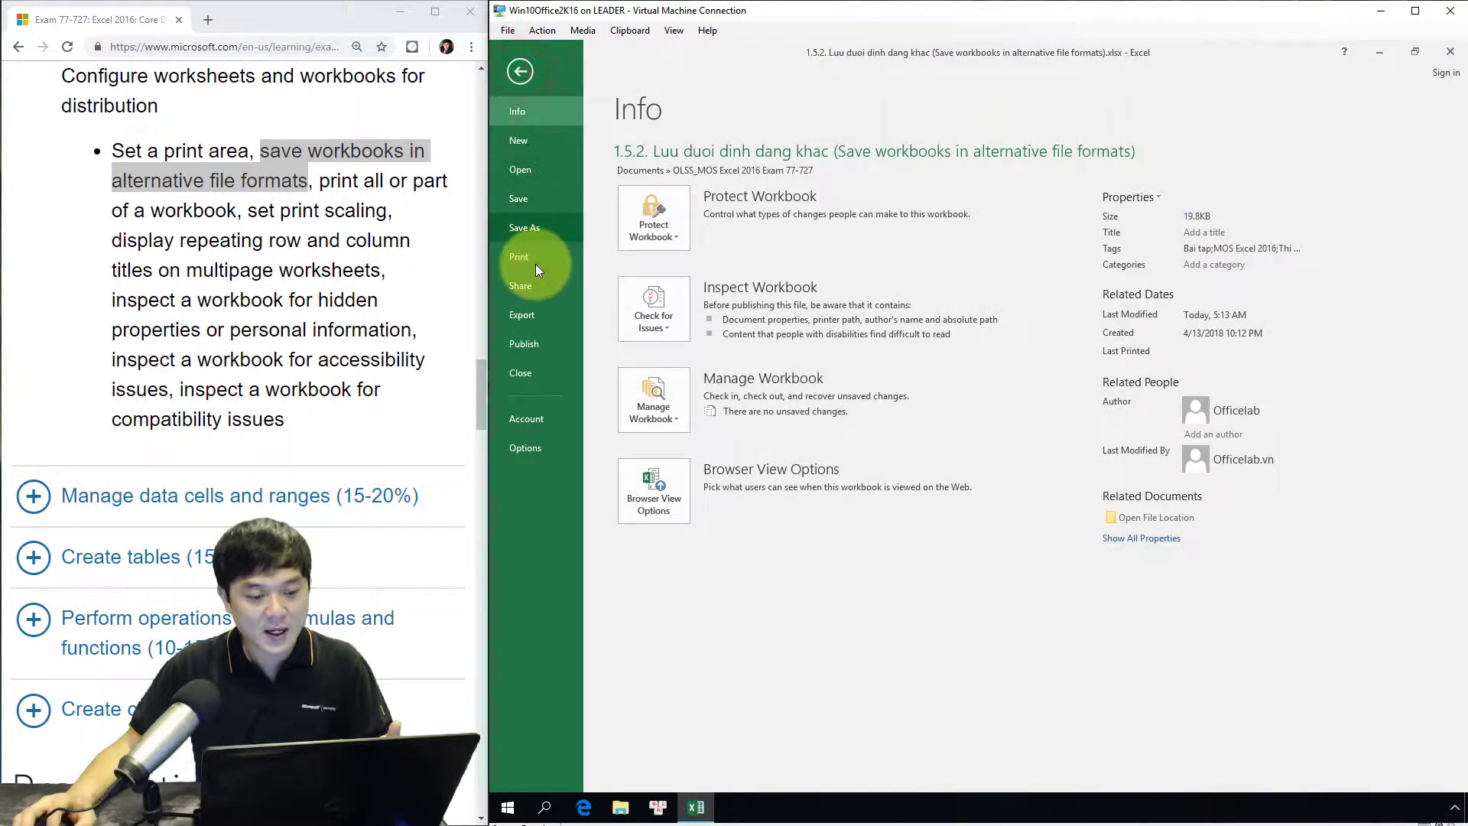
{"action": "left_click", "coordinate": [534, 315]}
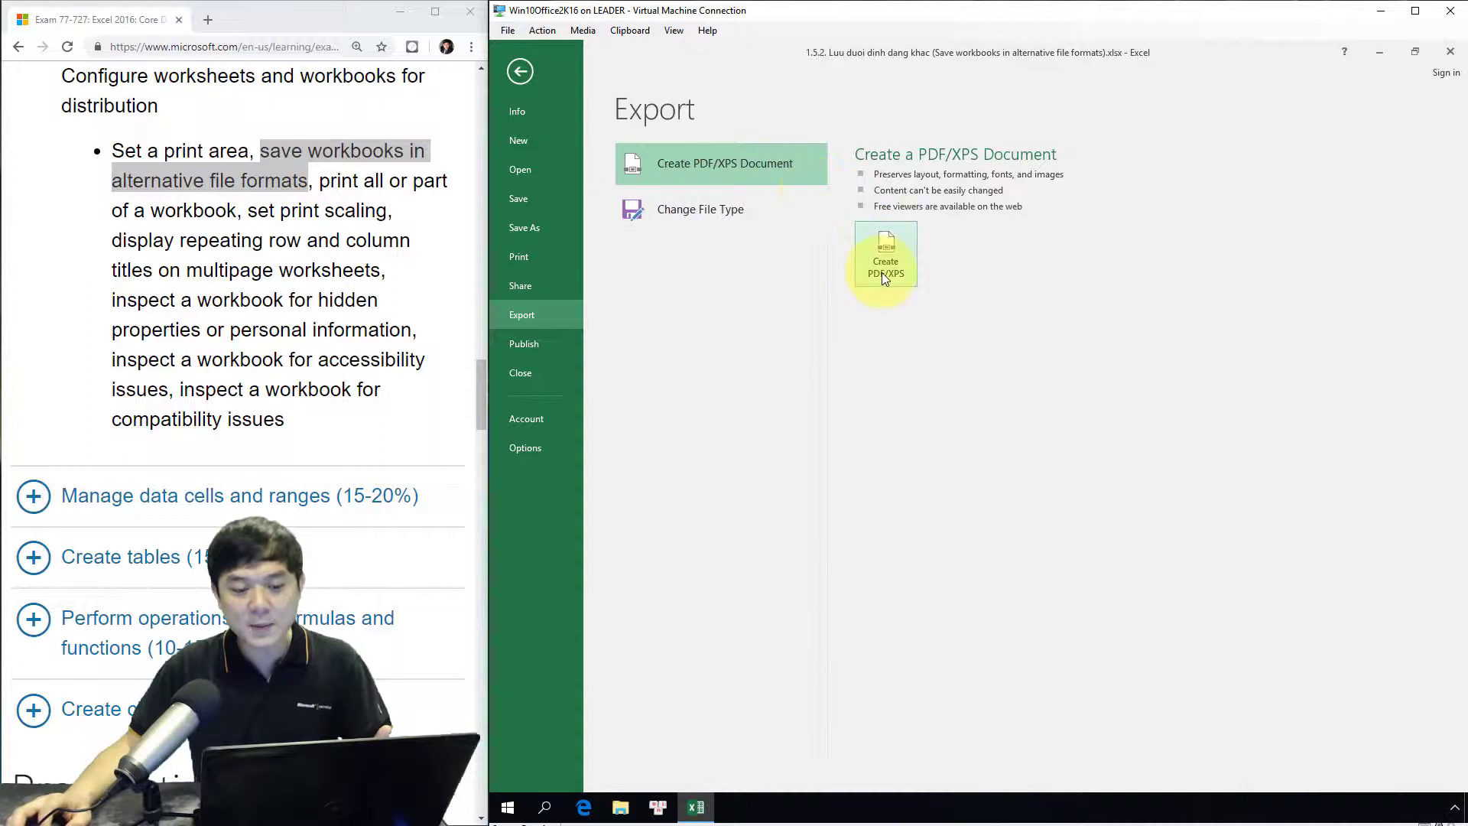
{"action": "left_click", "coordinate": [680, 214]}
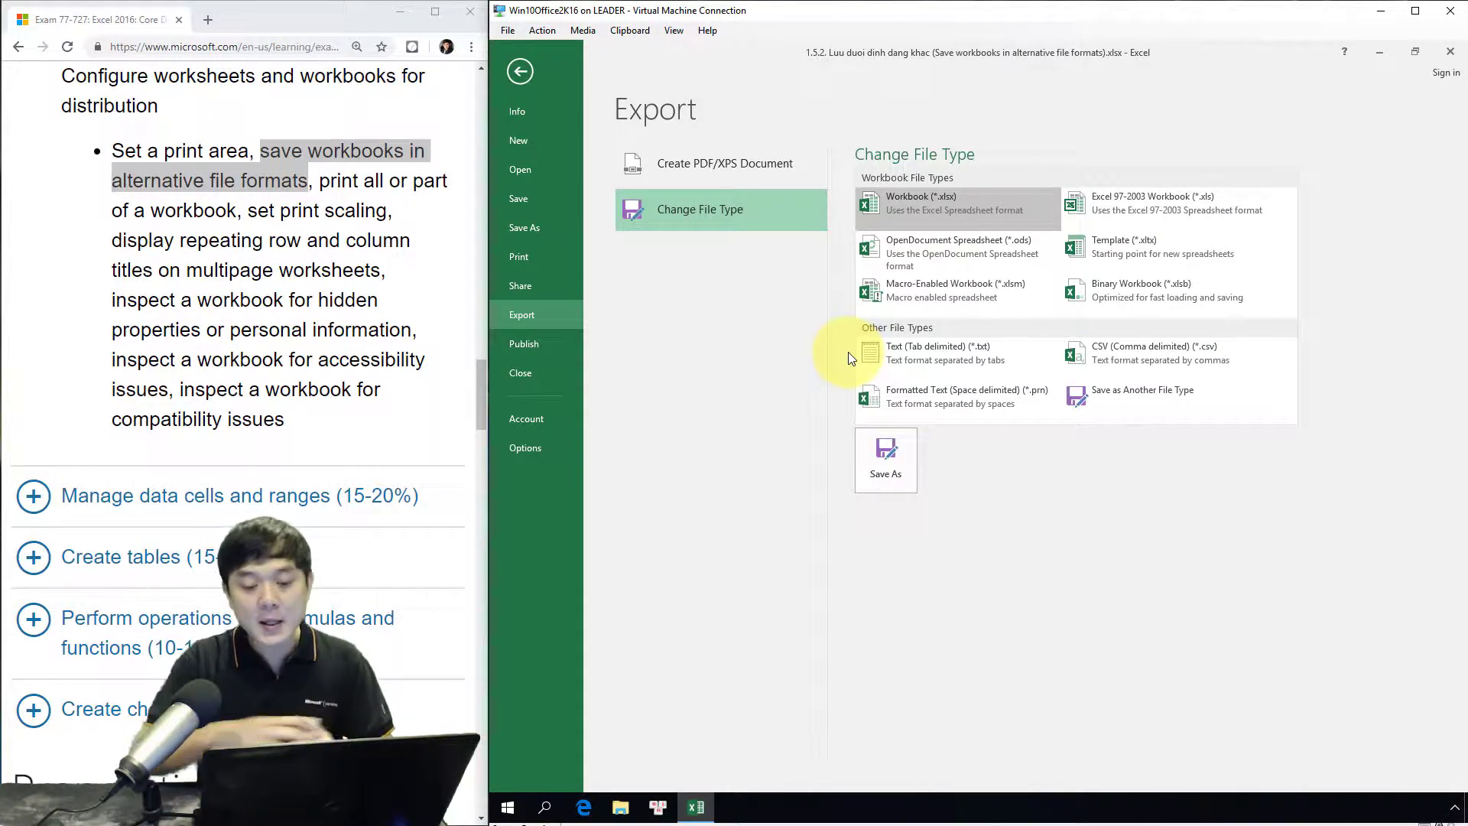
{"action": "left_click", "coordinate": [717, 169]}
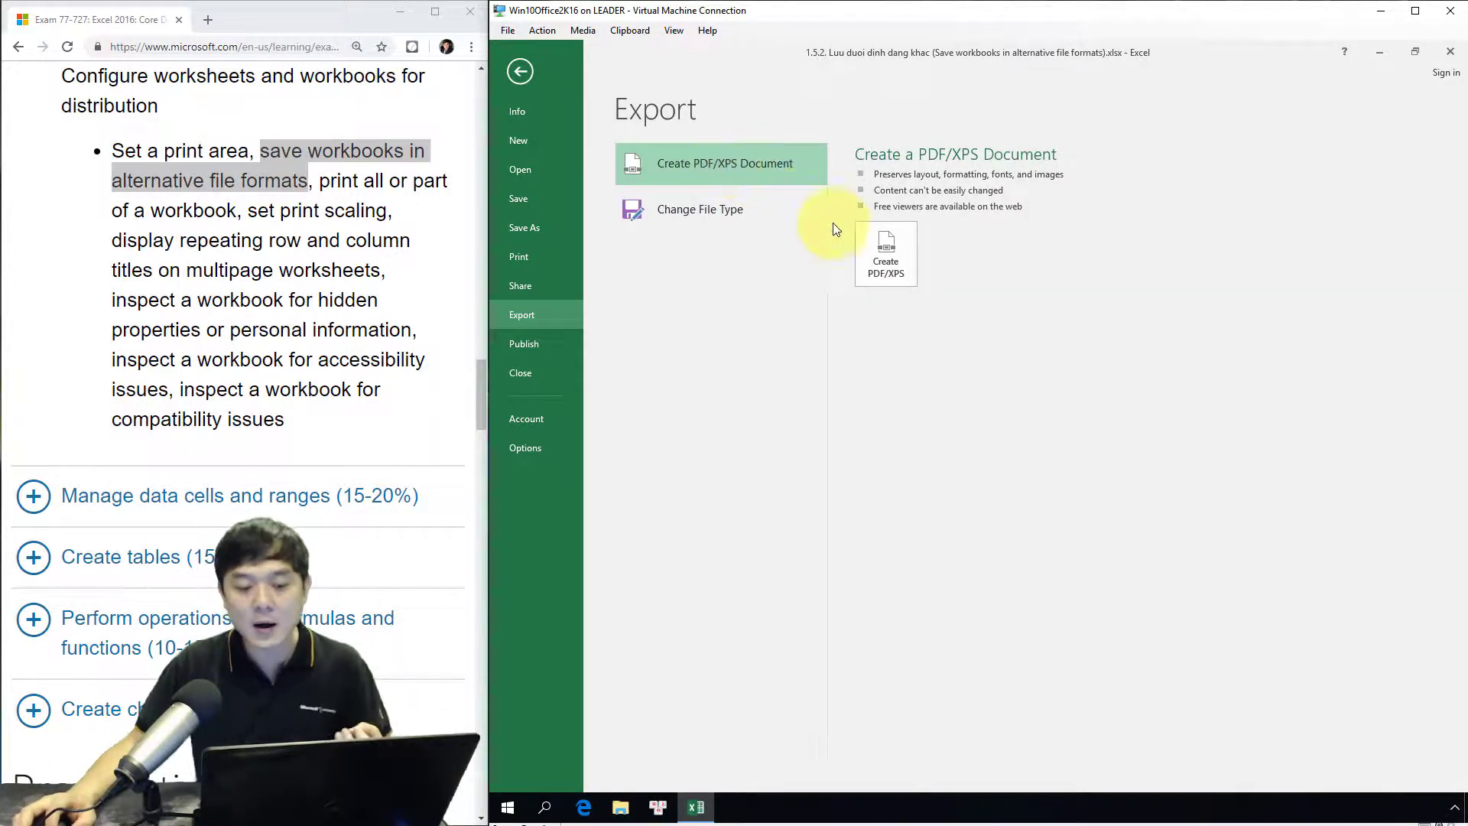
Open Publish as PDF, keep PDF as the output type, then cancel the window.
{"action": "left_click", "coordinate": [896, 246]}
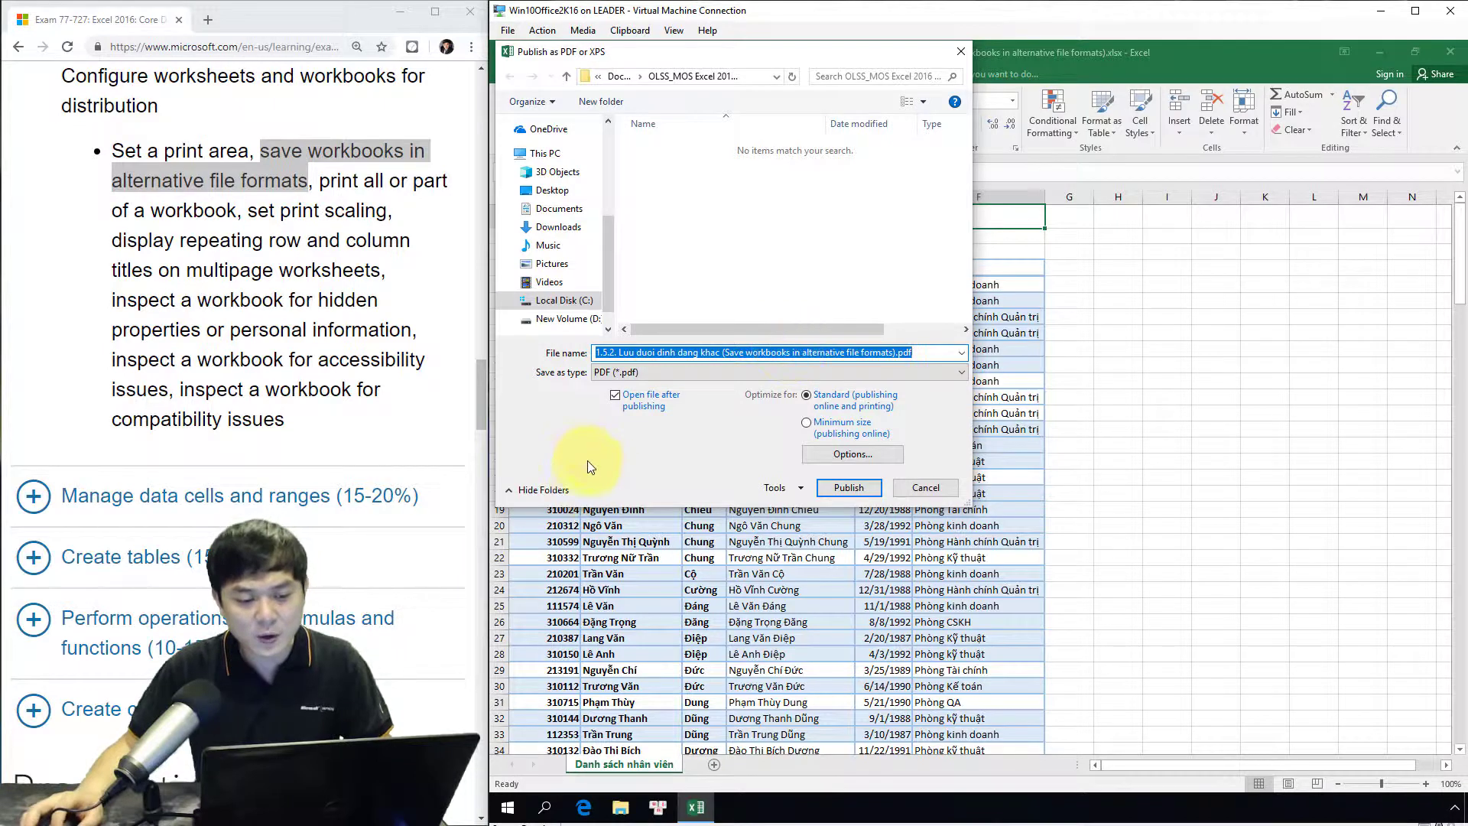
{"action": "left_click", "coordinate": [626, 371]}
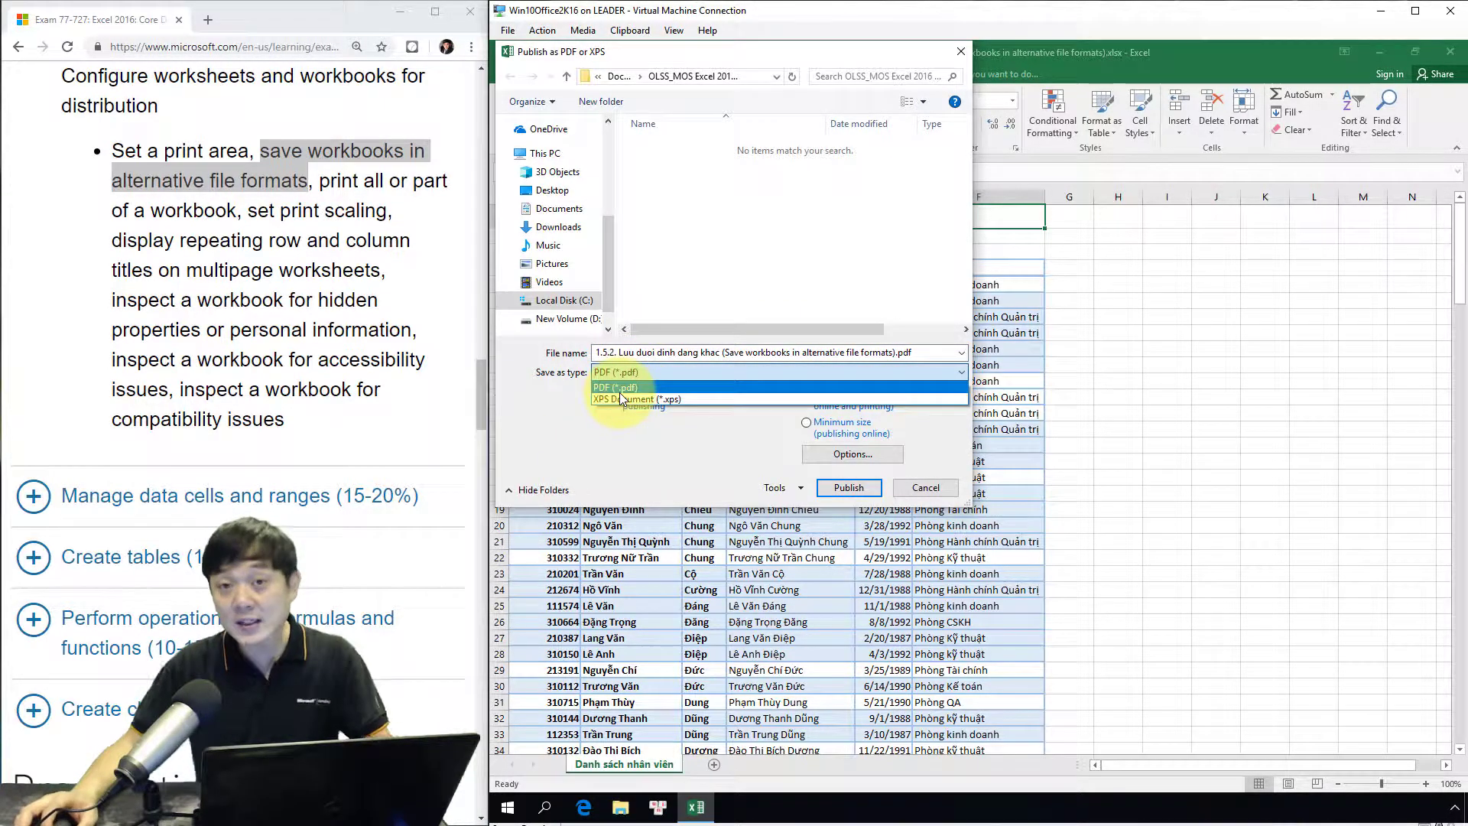
{"action": "left_click", "coordinate": [620, 392]}
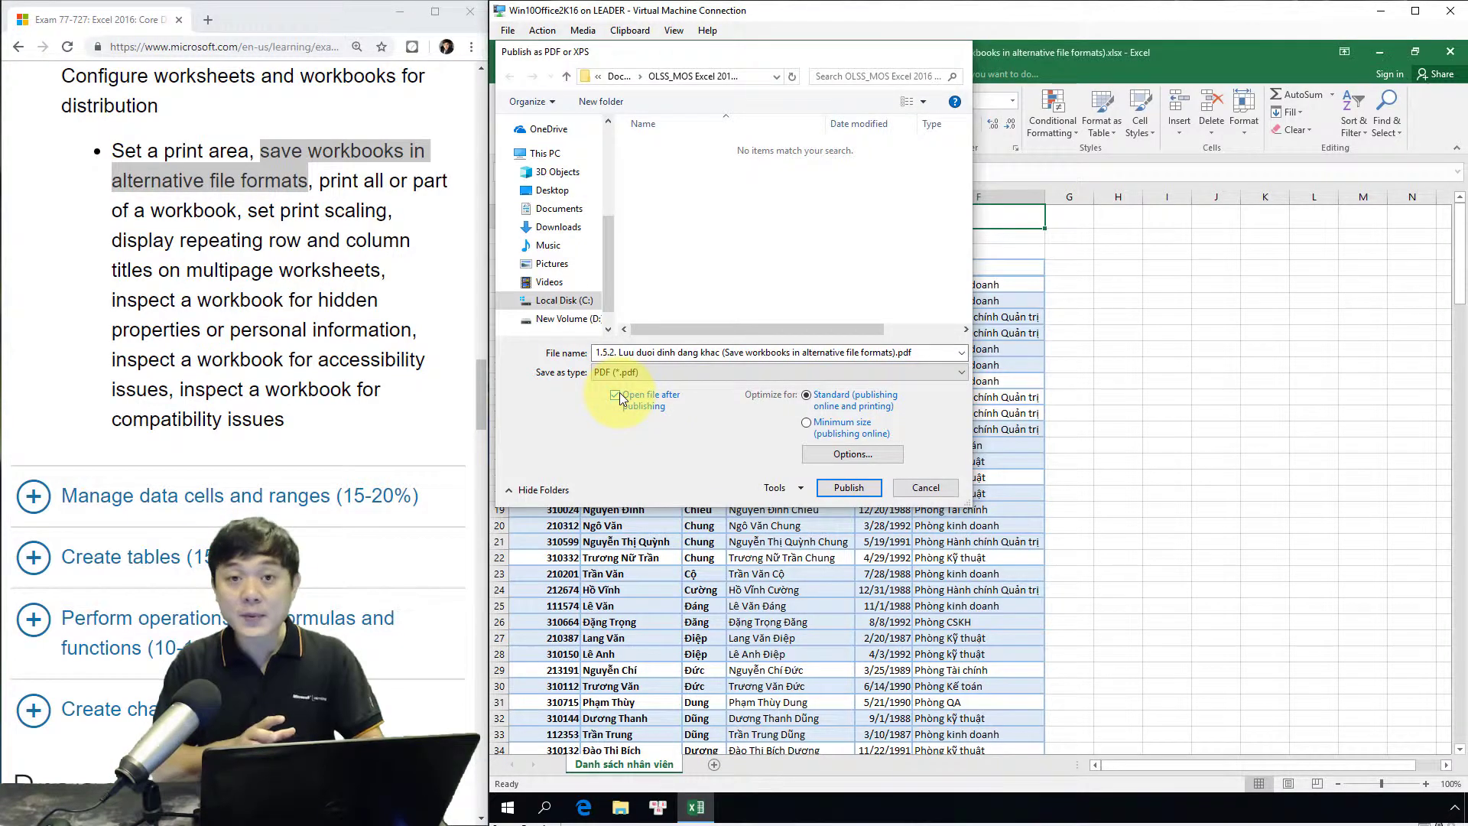
{"action": "key", "text": "Escape"}
In Save As (F12), set the type to PDF (*.pdf) with Standard optimization, so the file name ends in .pdf.
{"action": "key", "text": "F12"}
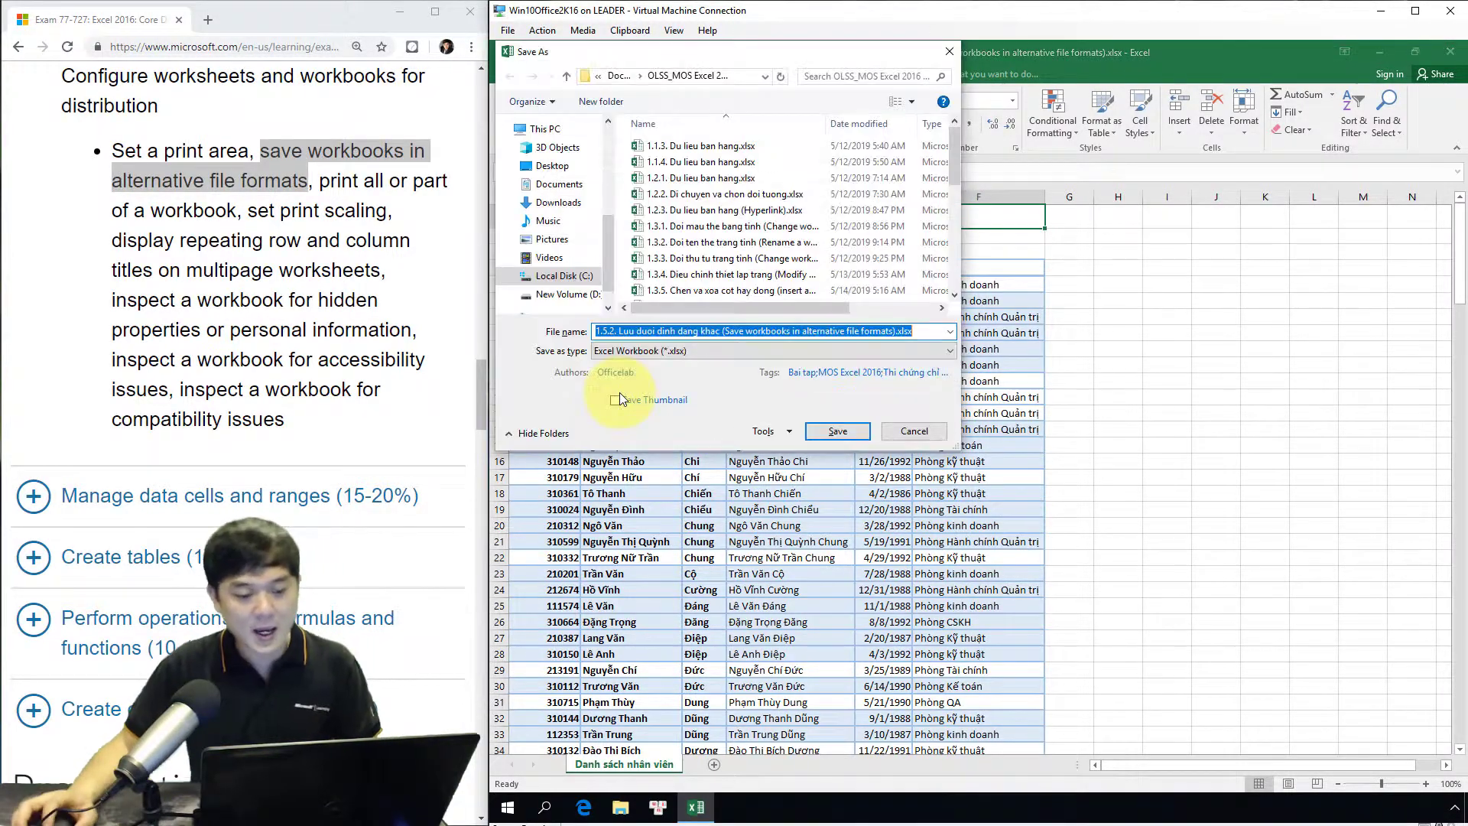
{"action": "left_click", "coordinate": [626, 349]}
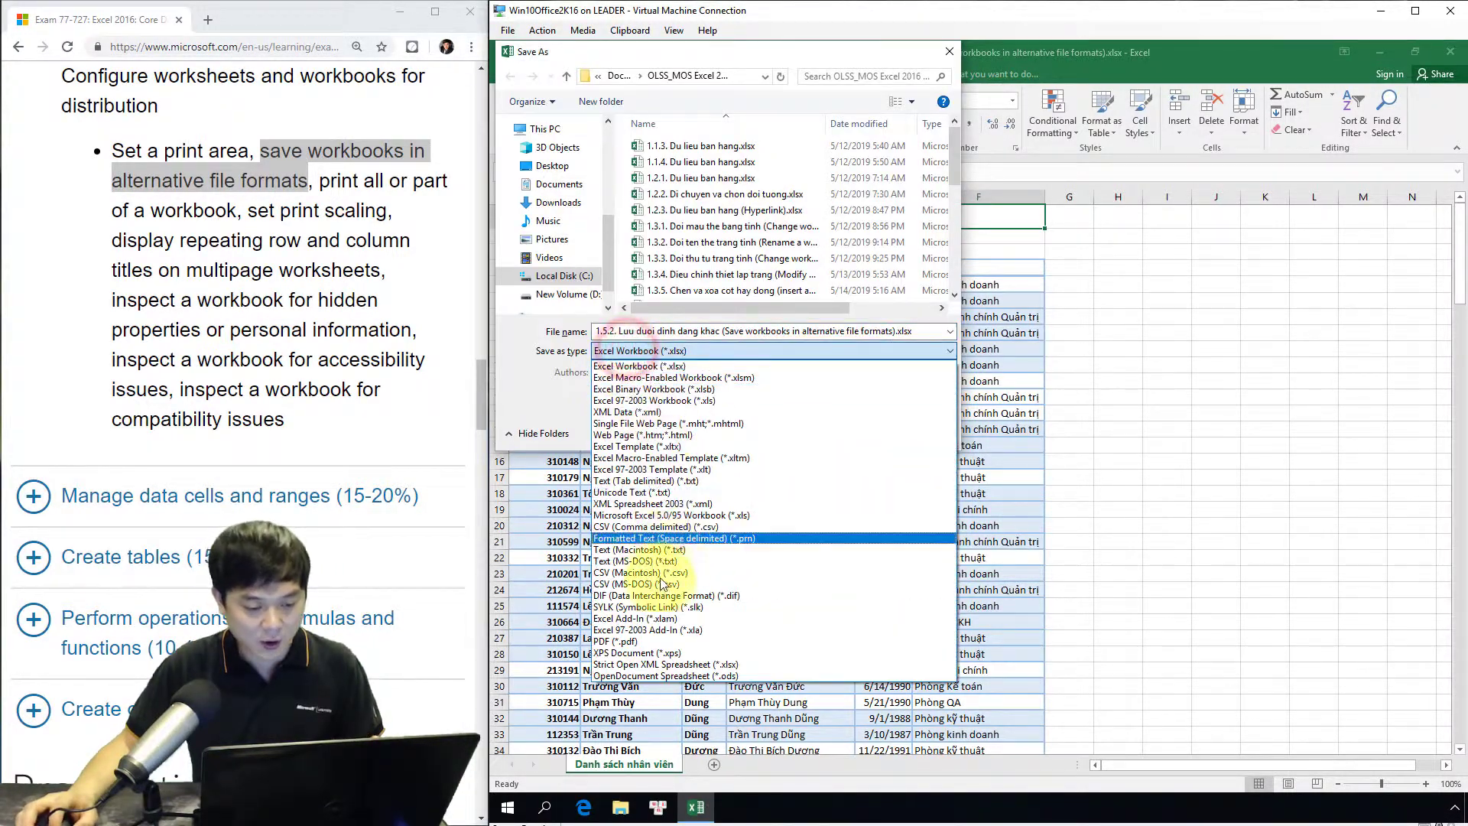
{"action": "left_click", "coordinate": [662, 641]}
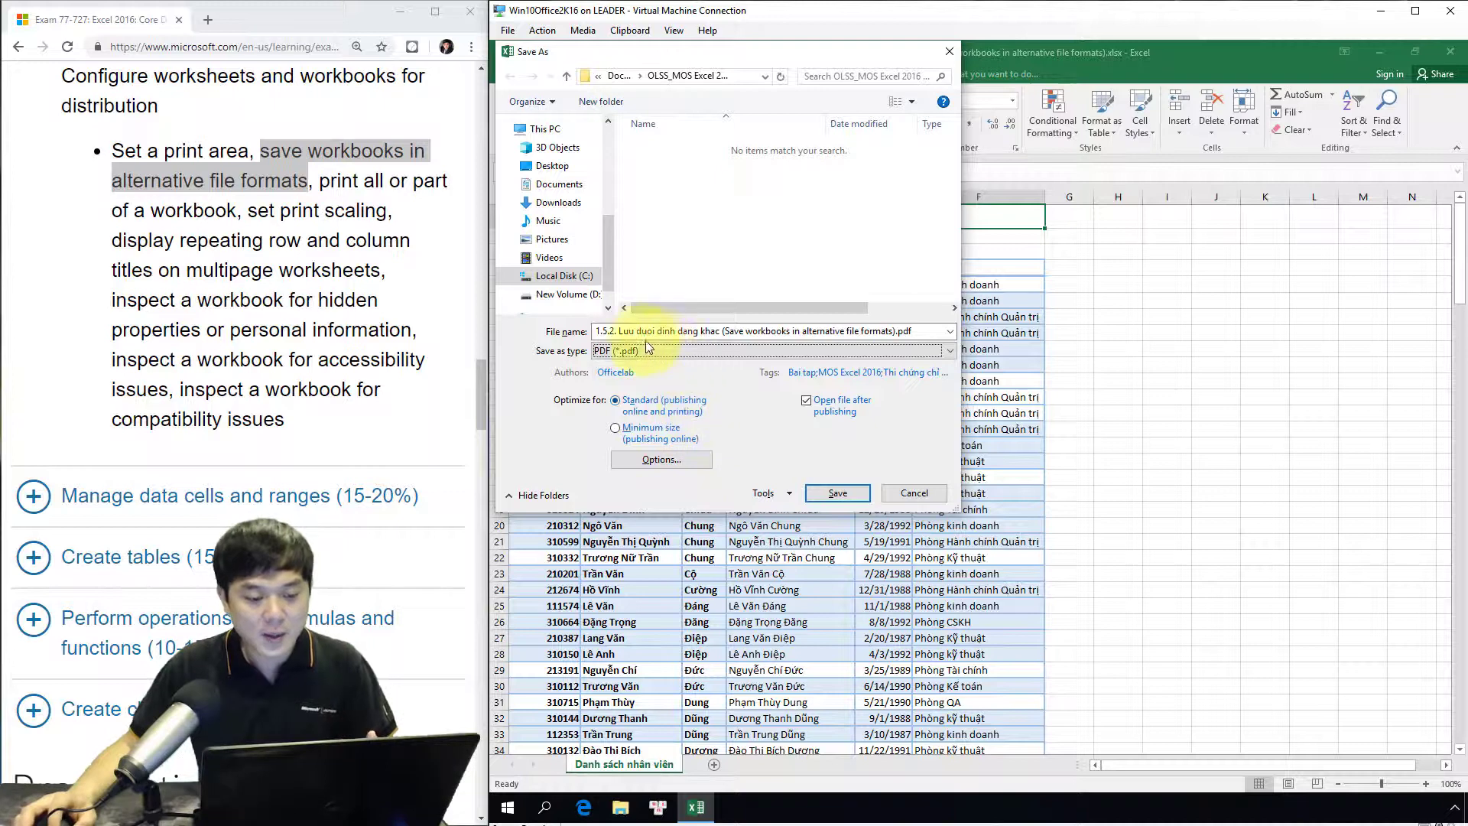
{"action": "left_click", "coordinate": [608, 329]}
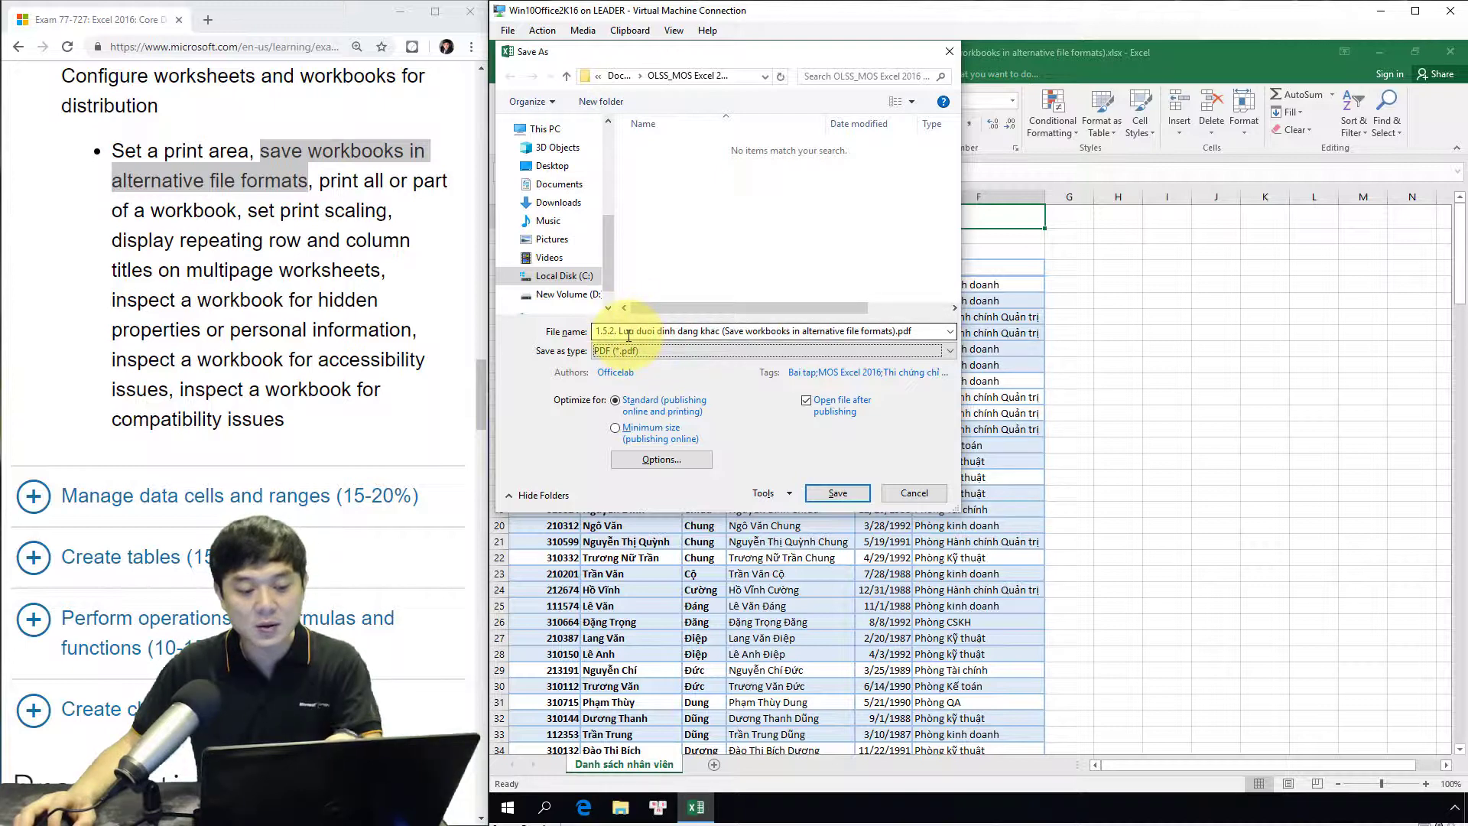
{"action": "left_click", "coordinate": [648, 350]}
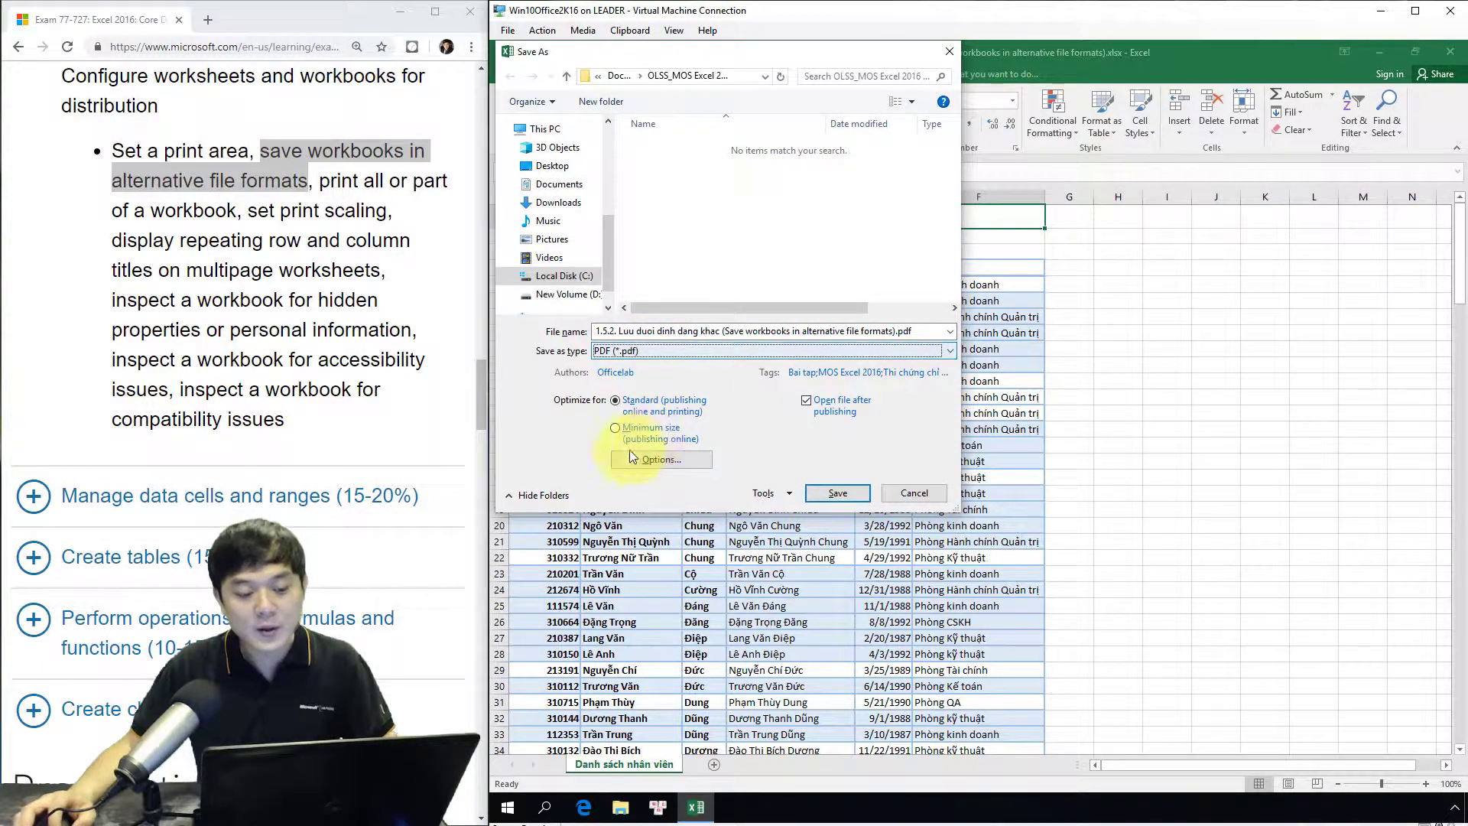
{"action": "left_click", "coordinate": [619, 414]}
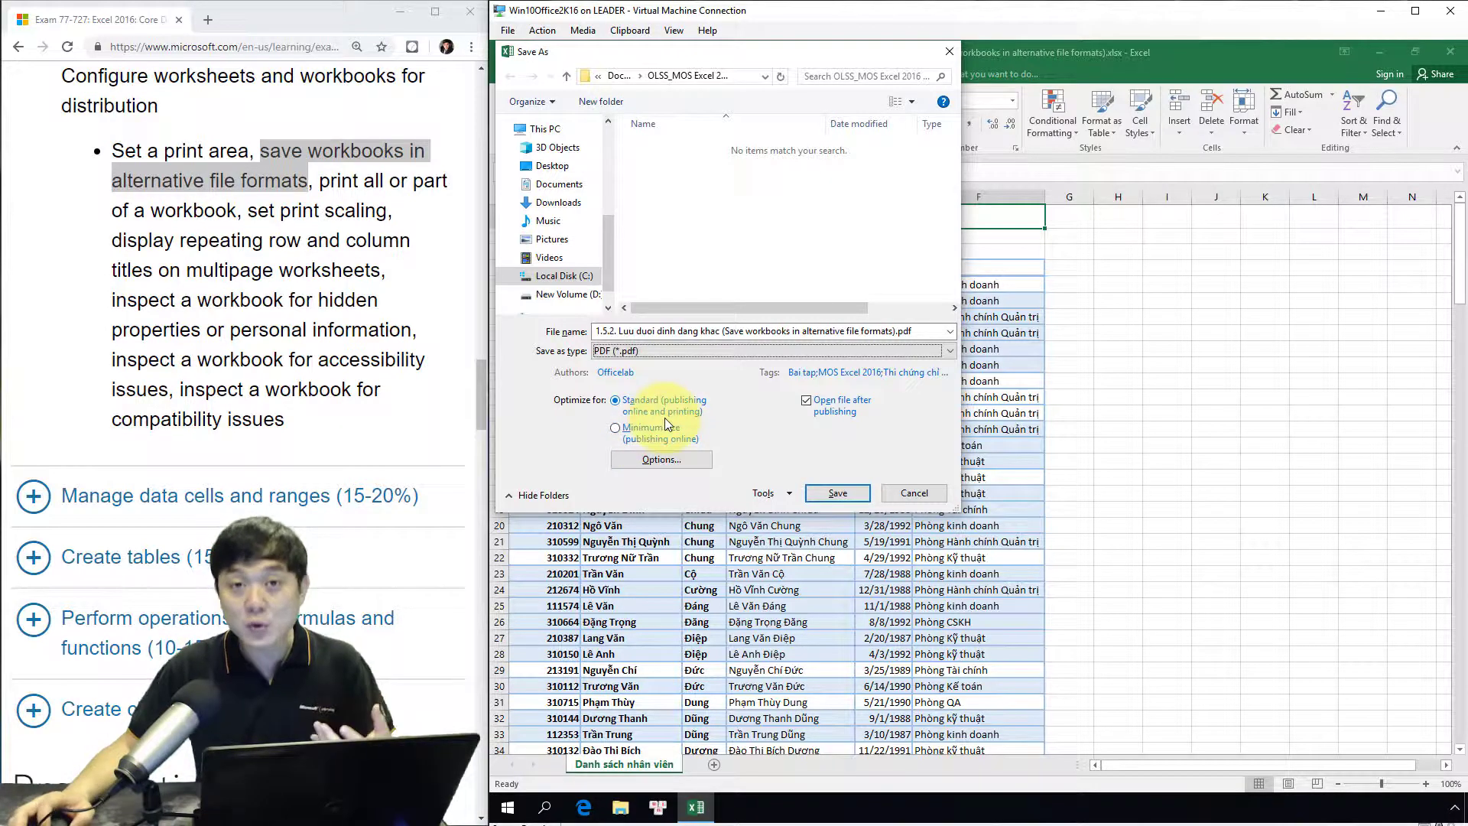
{"action": "left_click", "coordinate": [682, 462]}
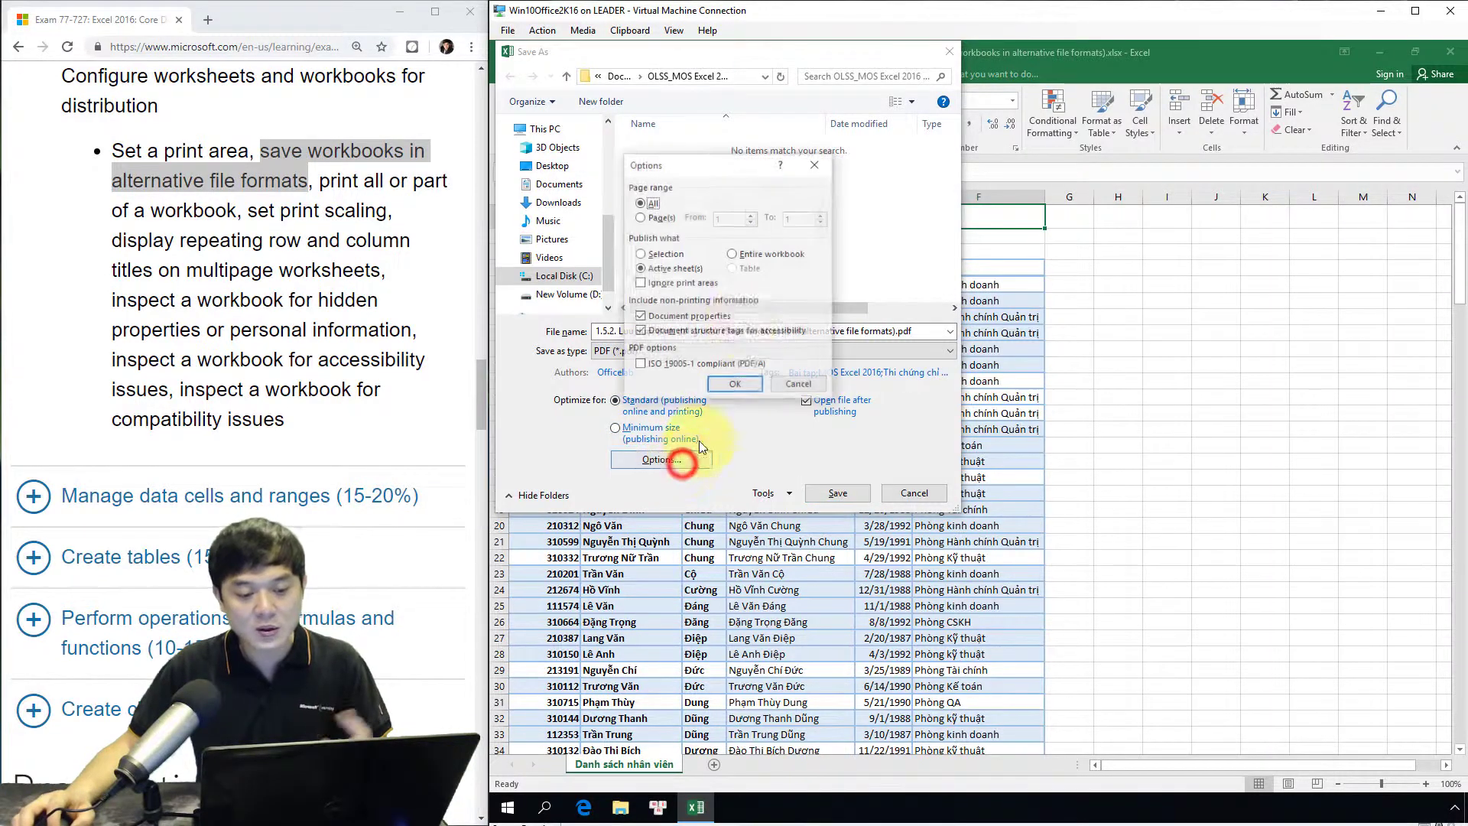
{"action": "left_click_drag", "start_coordinate": [734, 164], "coordinate": [1139, 279]}
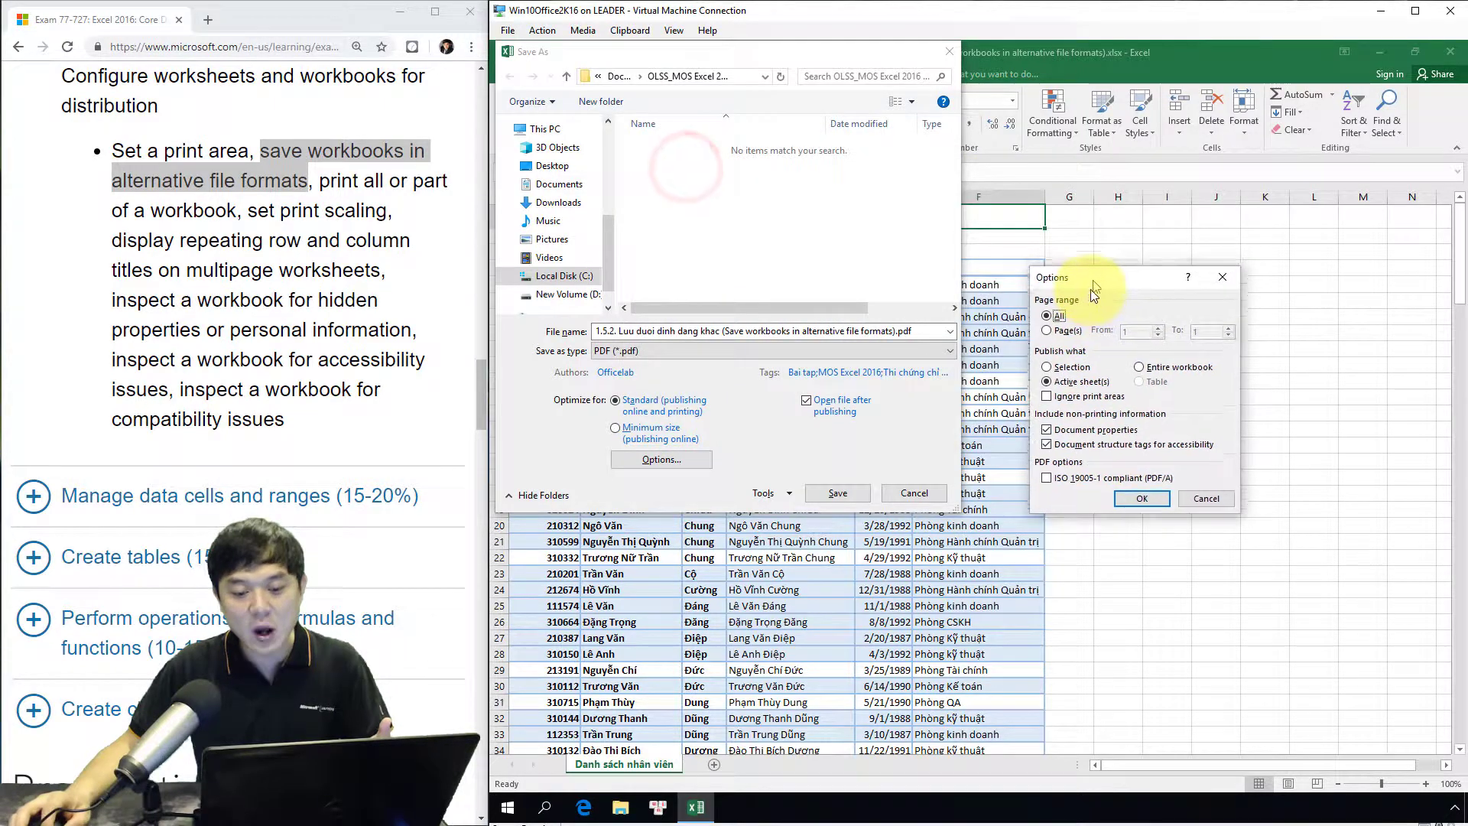
{"action": "left_click", "coordinate": [1078, 332]}
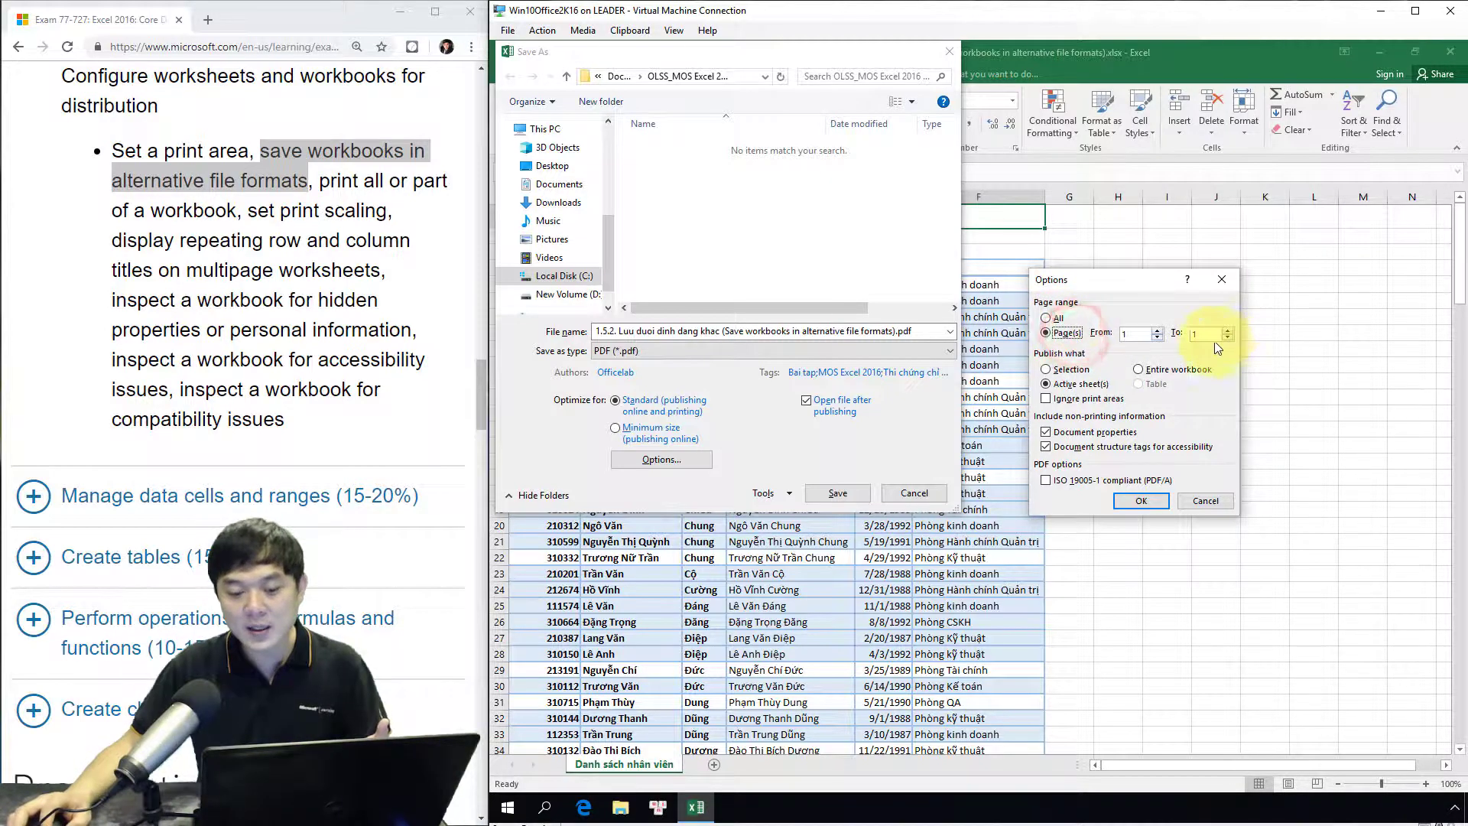
{"action": "left_click", "coordinate": [1047, 317]}
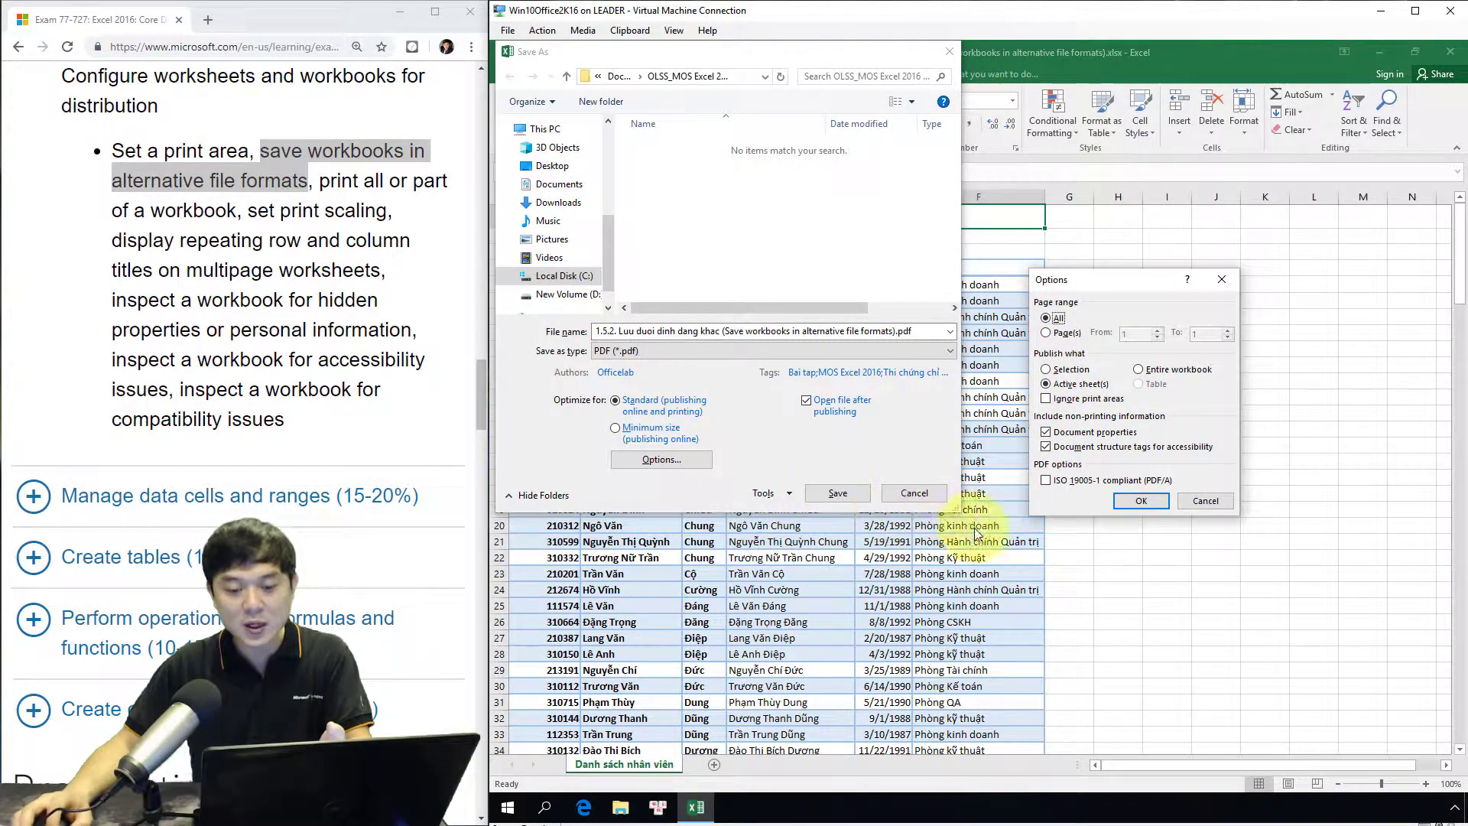
{"action": "left_click", "coordinate": [1164, 370]}
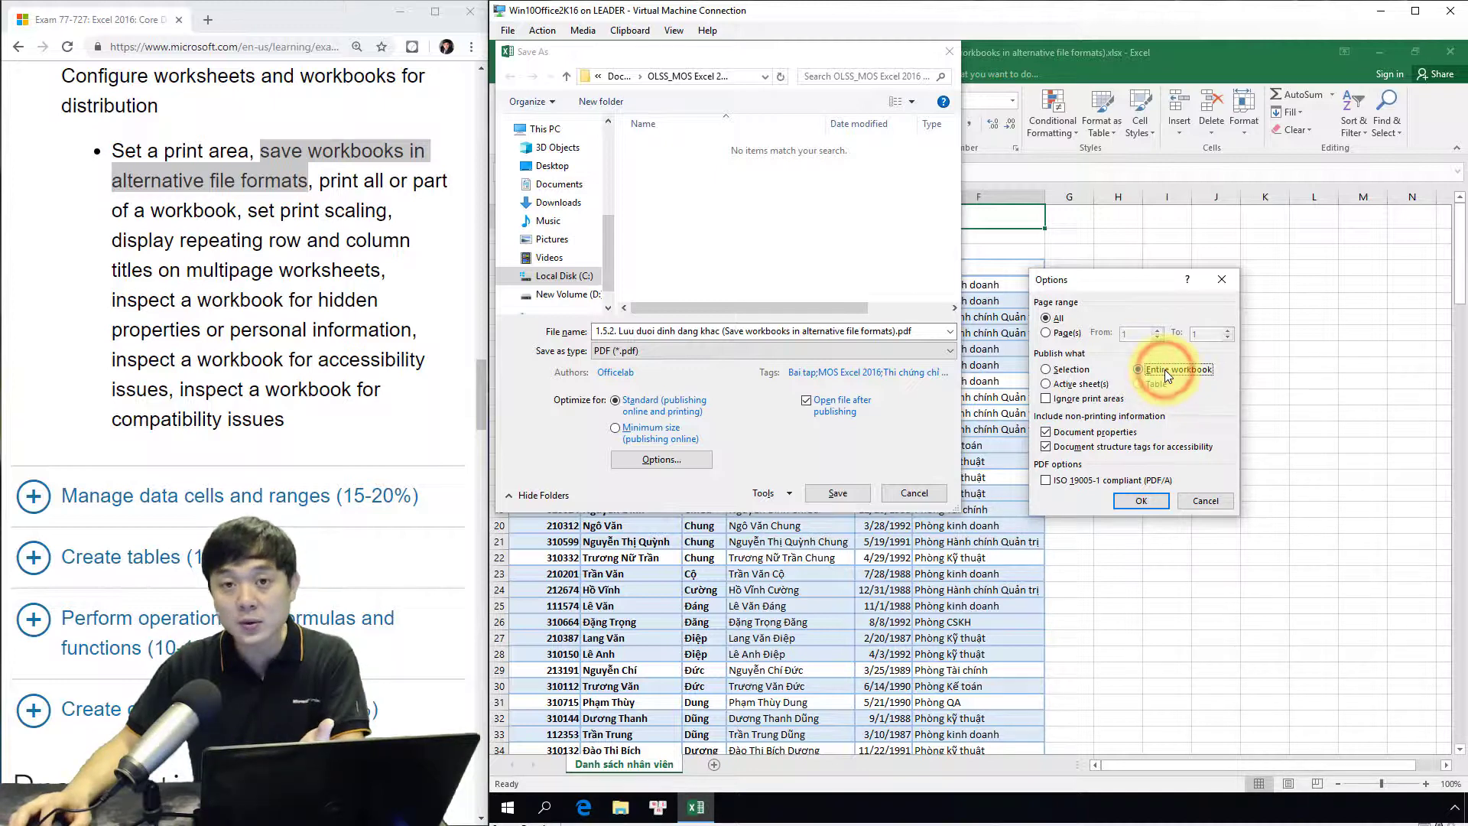
{"action": "left_click", "coordinate": [1070, 370]}
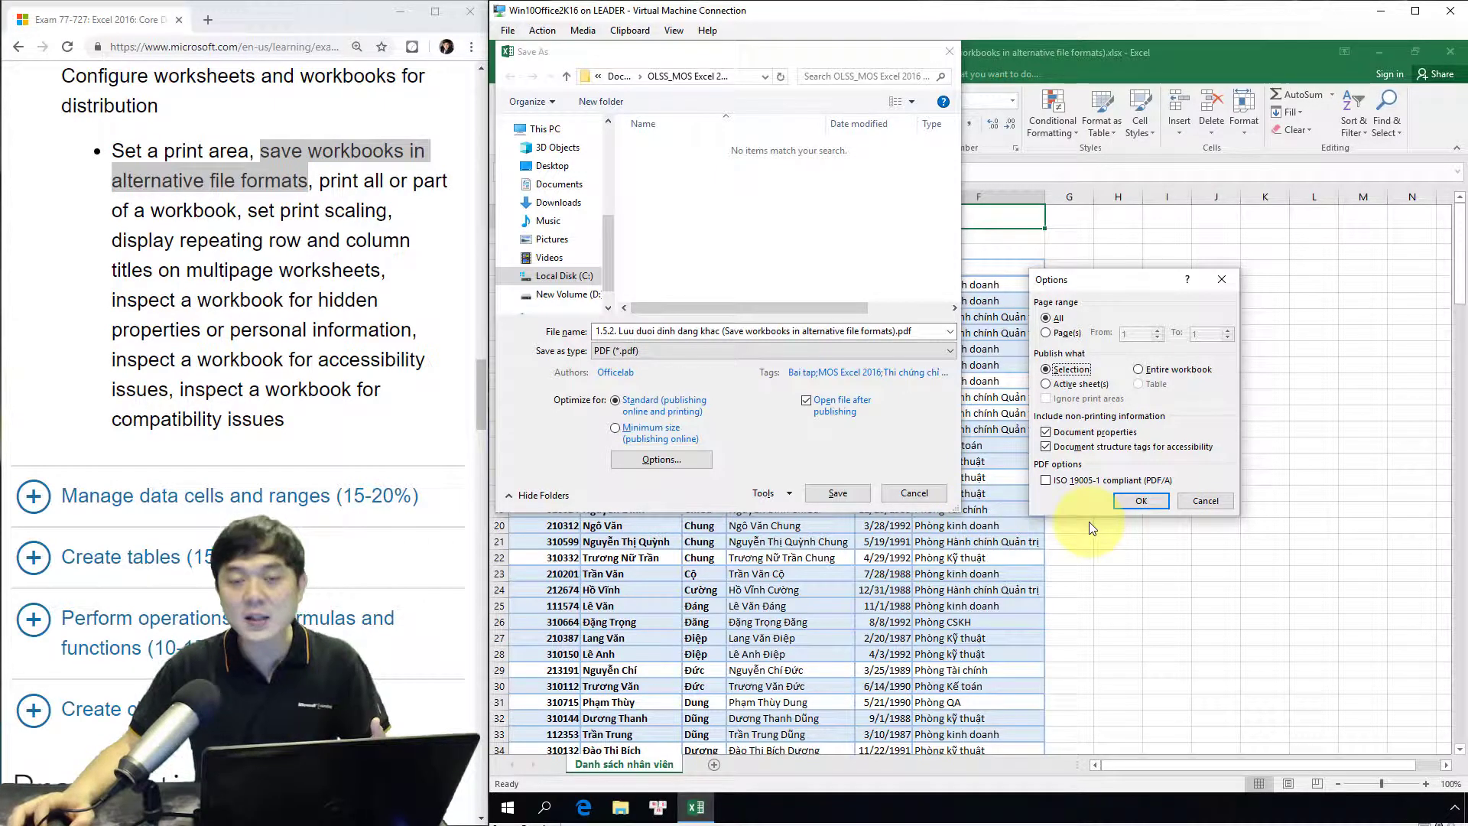
{"action": "left_click", "coordinate": [1199, 503]}
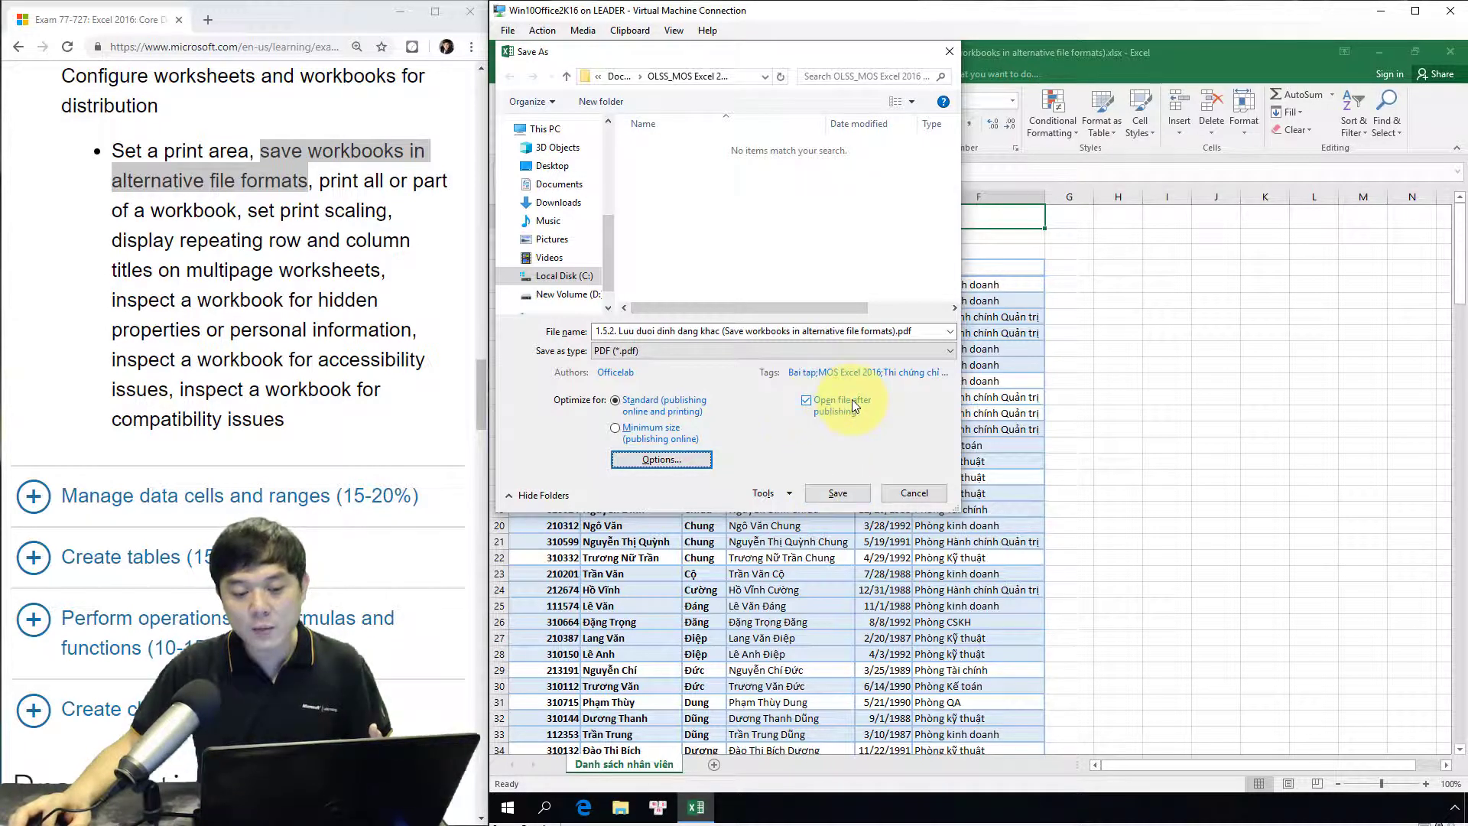
Save the employee list as a PDF, review it in Edge, then return to Excel.
{"action": "left_click", "coordinate": [833, 493]}
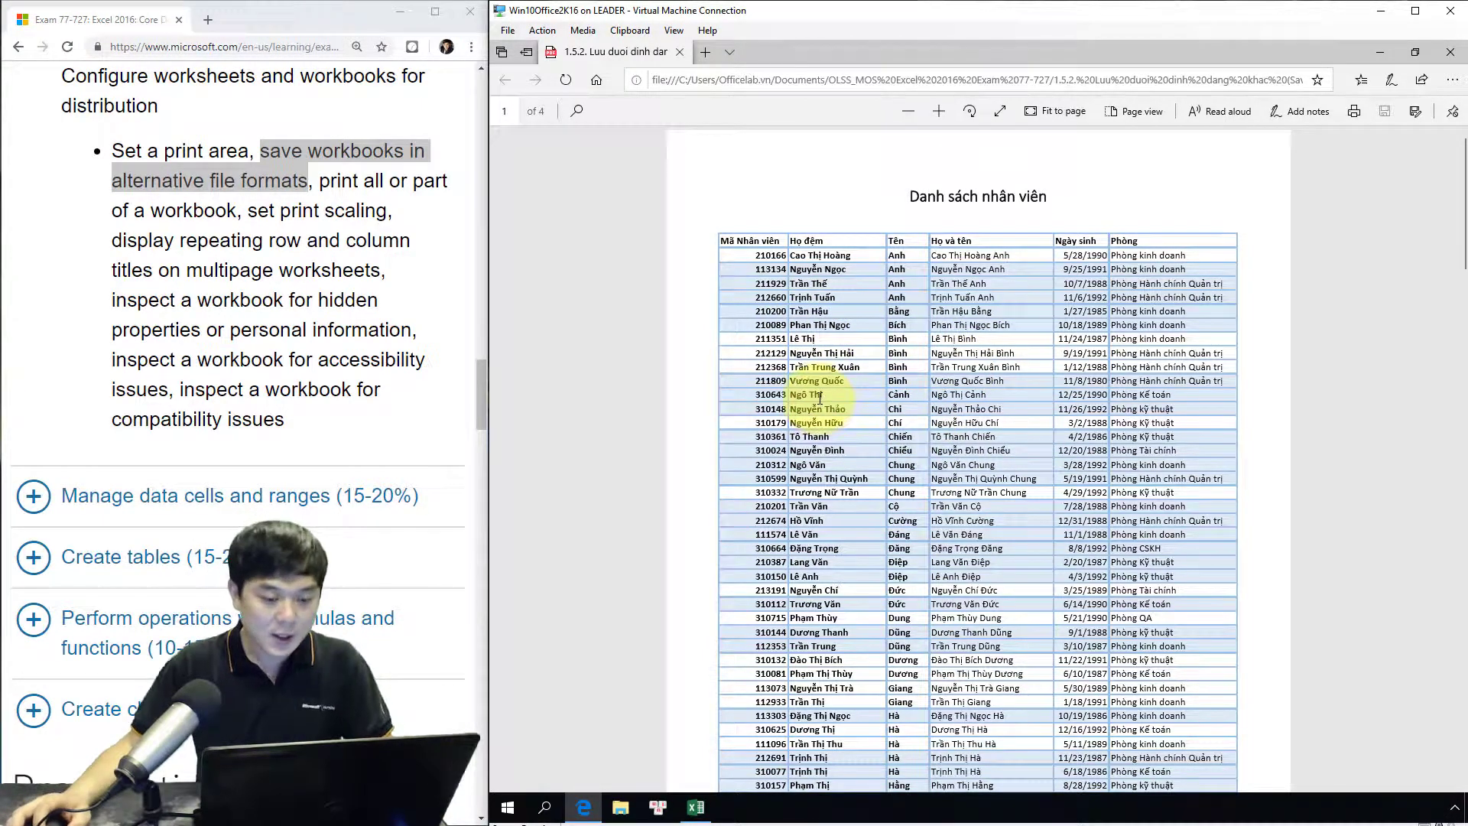
{"action": "key", "text": "alt+Tab"}
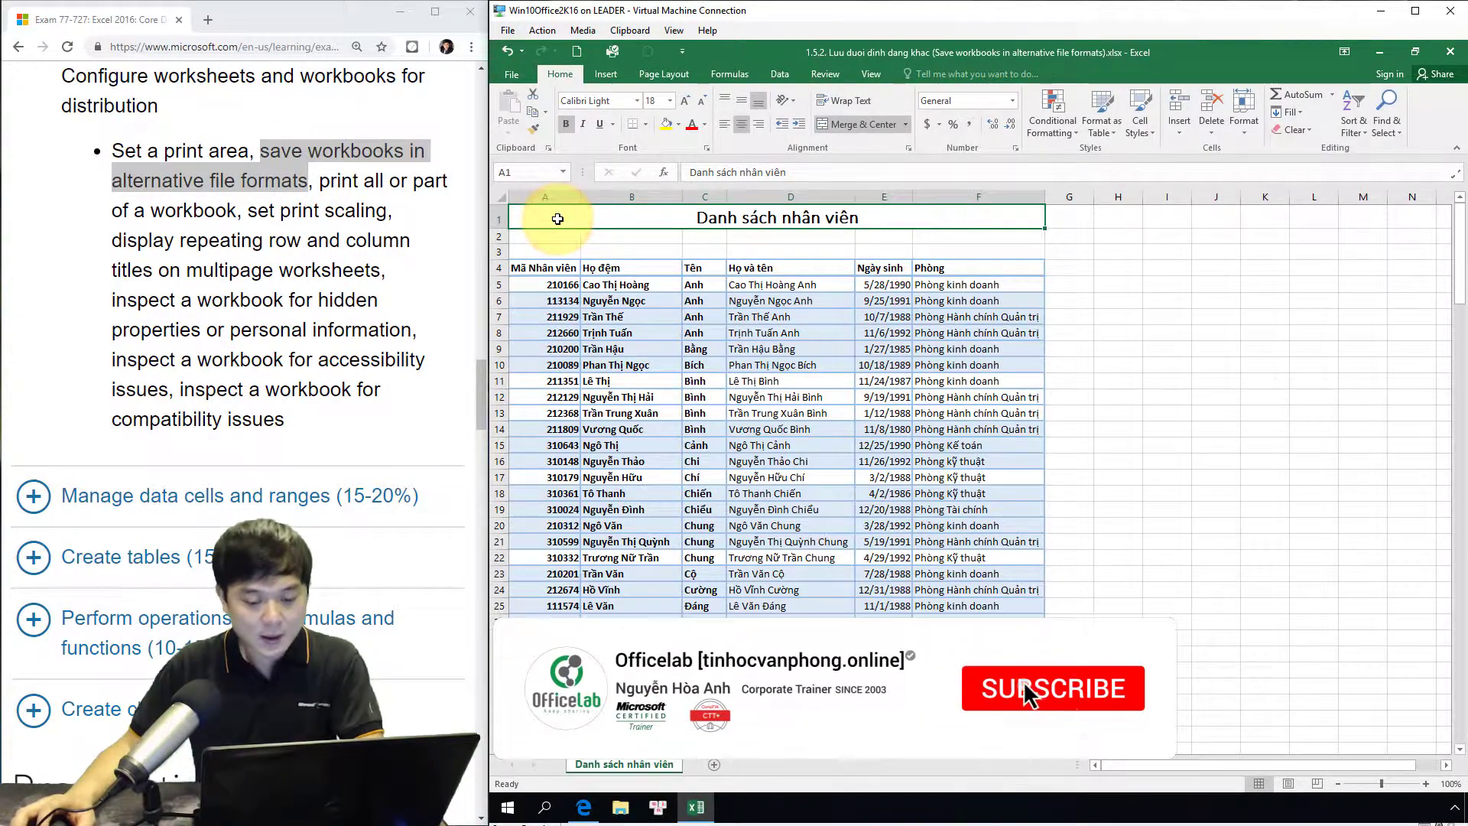
Choose Text (Tab delimited) (*.txt) under Export > Change File Type and open Save As.
{"action": "left_click", "coordinate": [510, 81]}
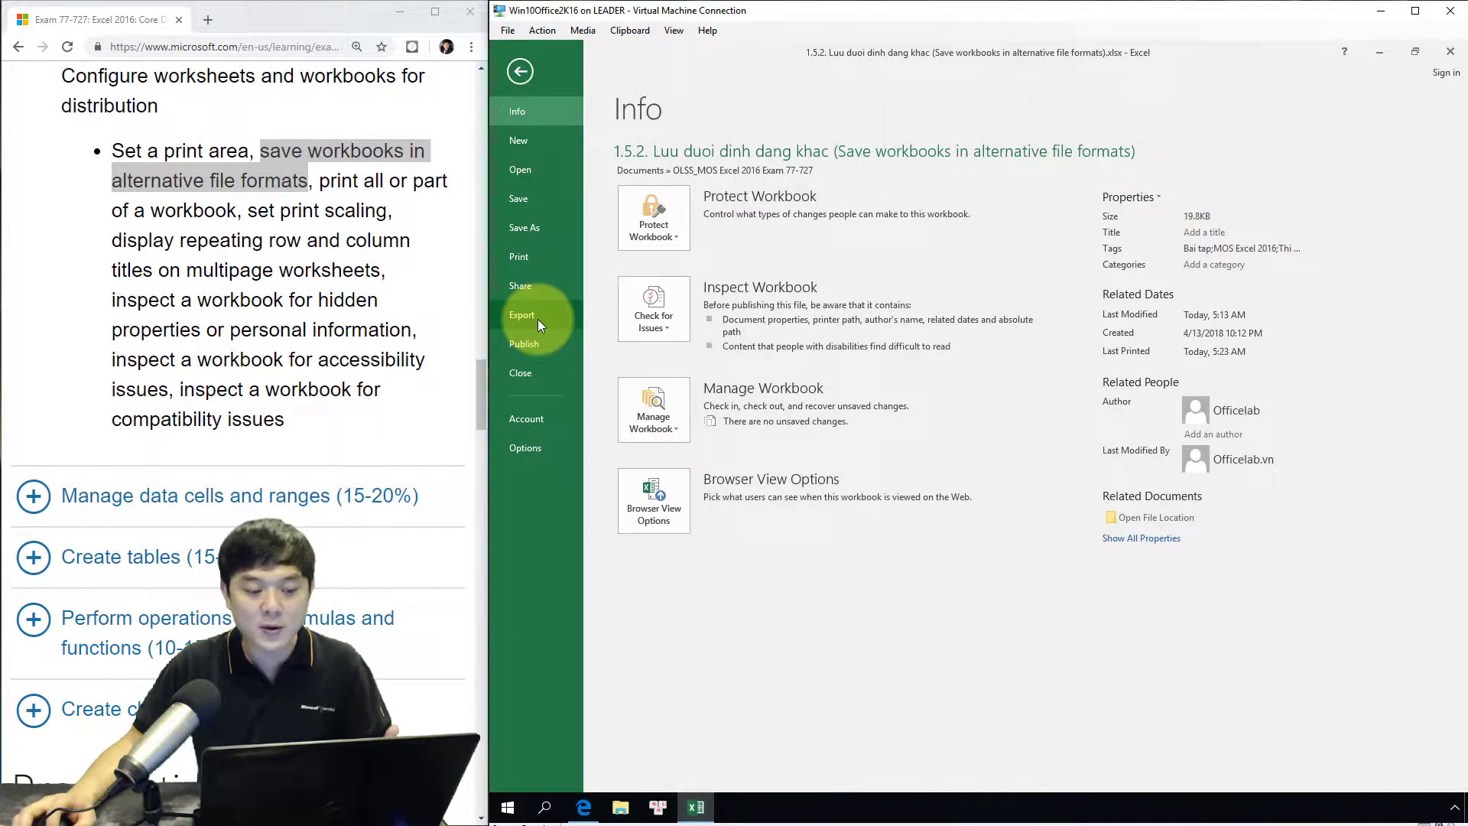
{"action": "left_click", "coordinate": [538, 319]}
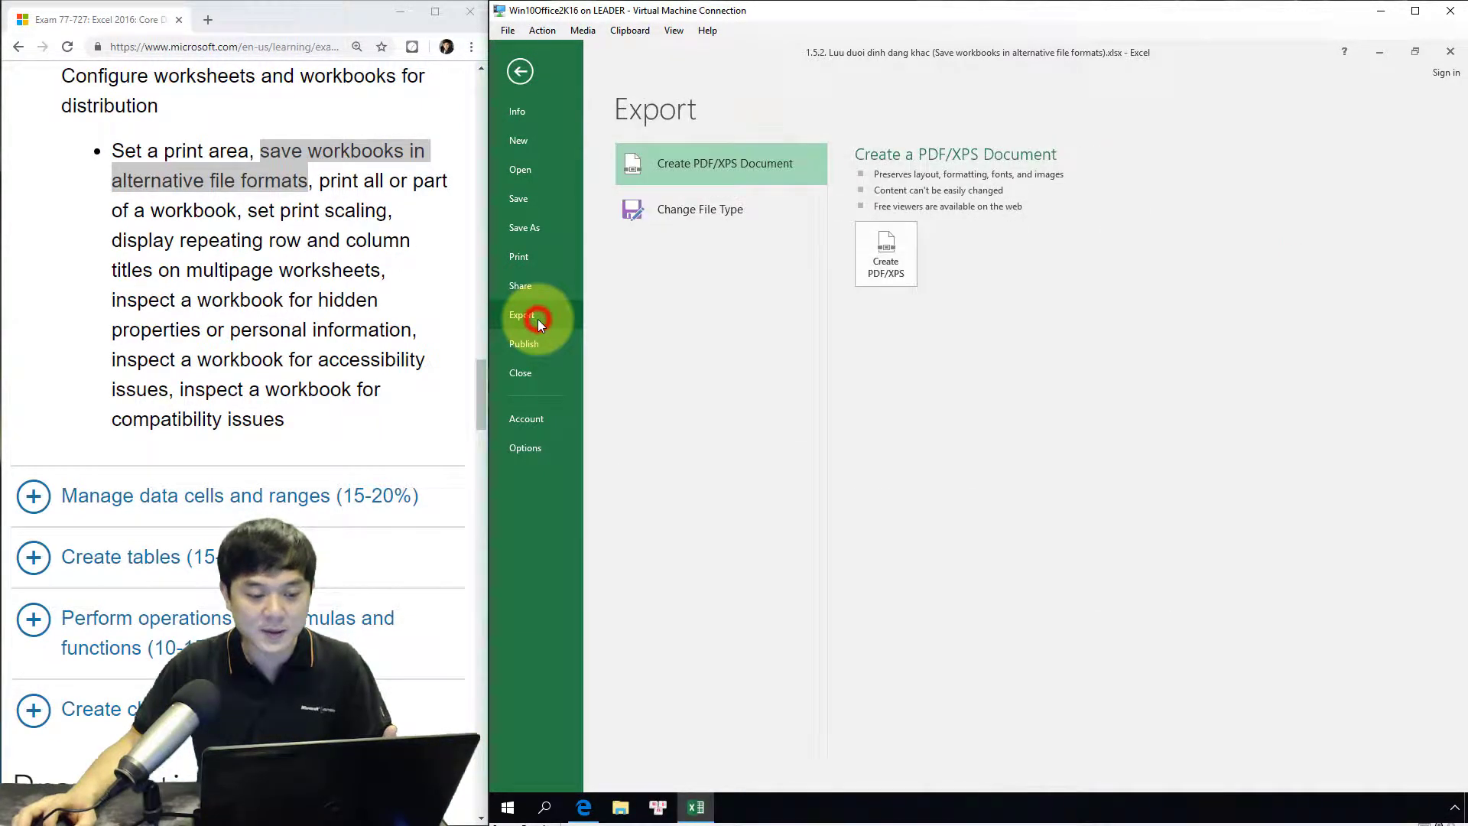
{"action": "left_click", "coordinate": [681, 222]}
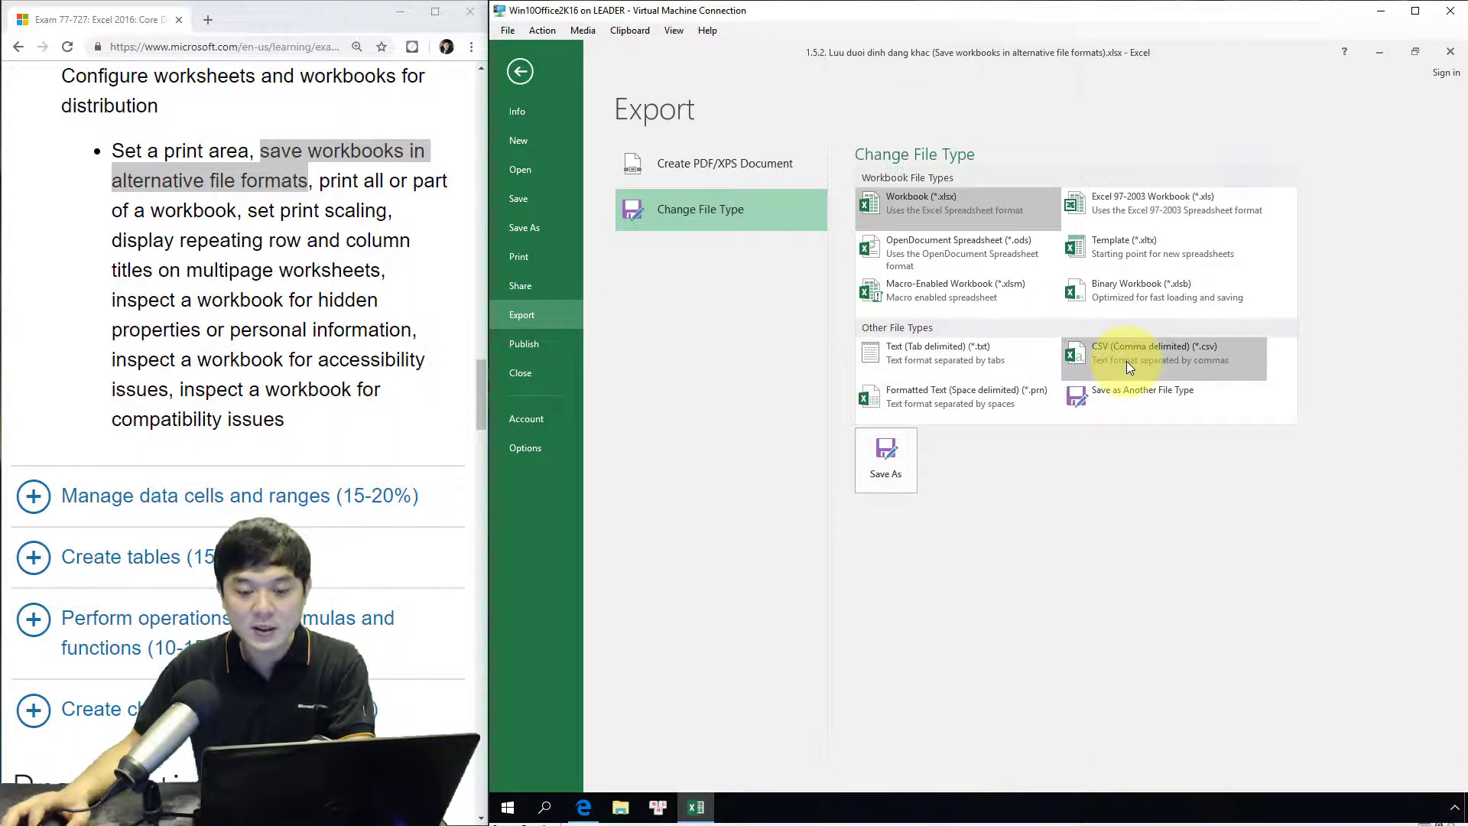
{"action": "left_click", "coordinate": [1004, 375]}
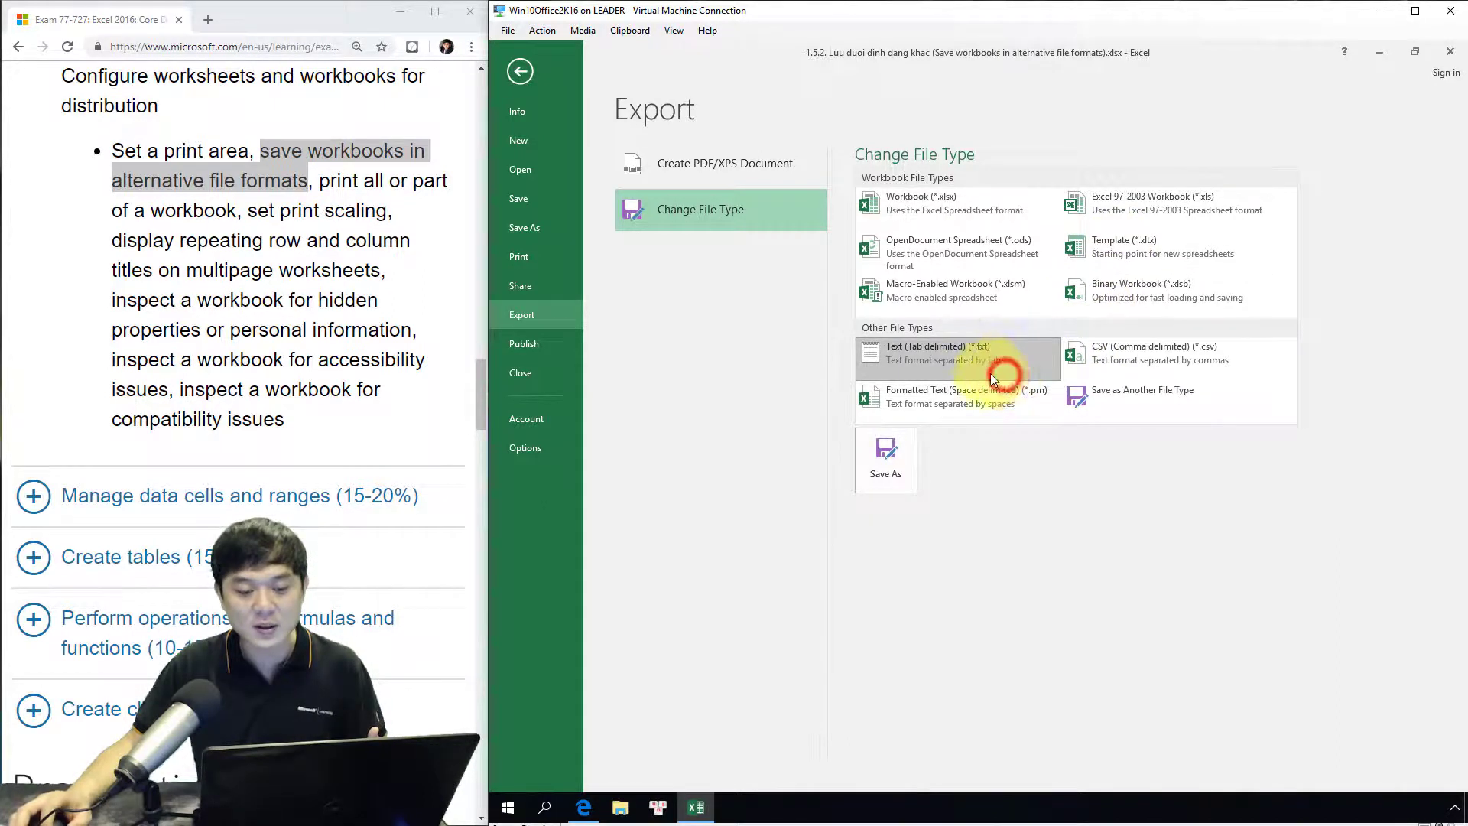
{"action": "left_click", "coordinate": [897, 475]}
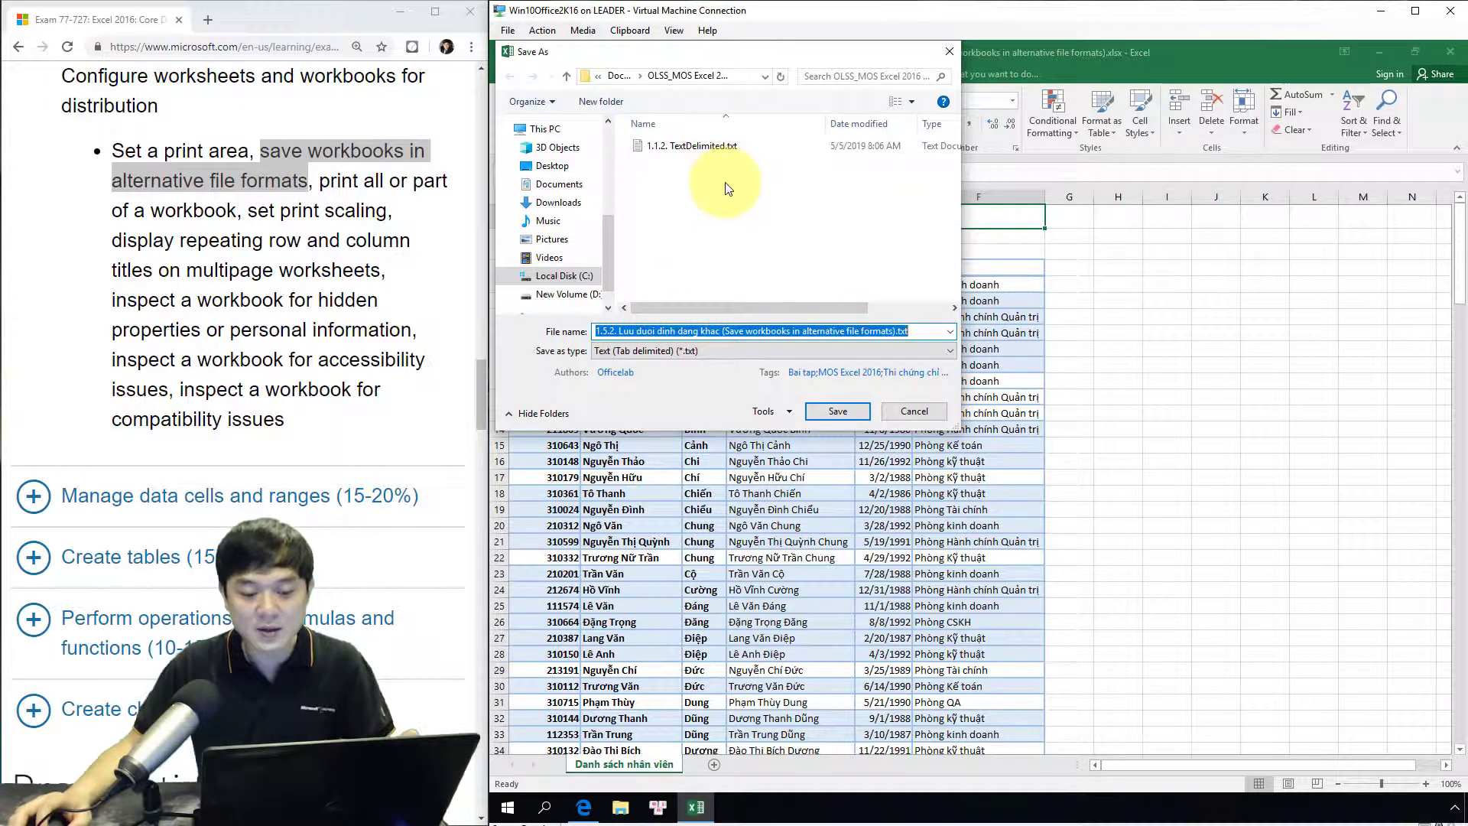
Save the workbook as a tab-delimited .txt file.
{"action": "left_click", "coordinate": [828, 414]}
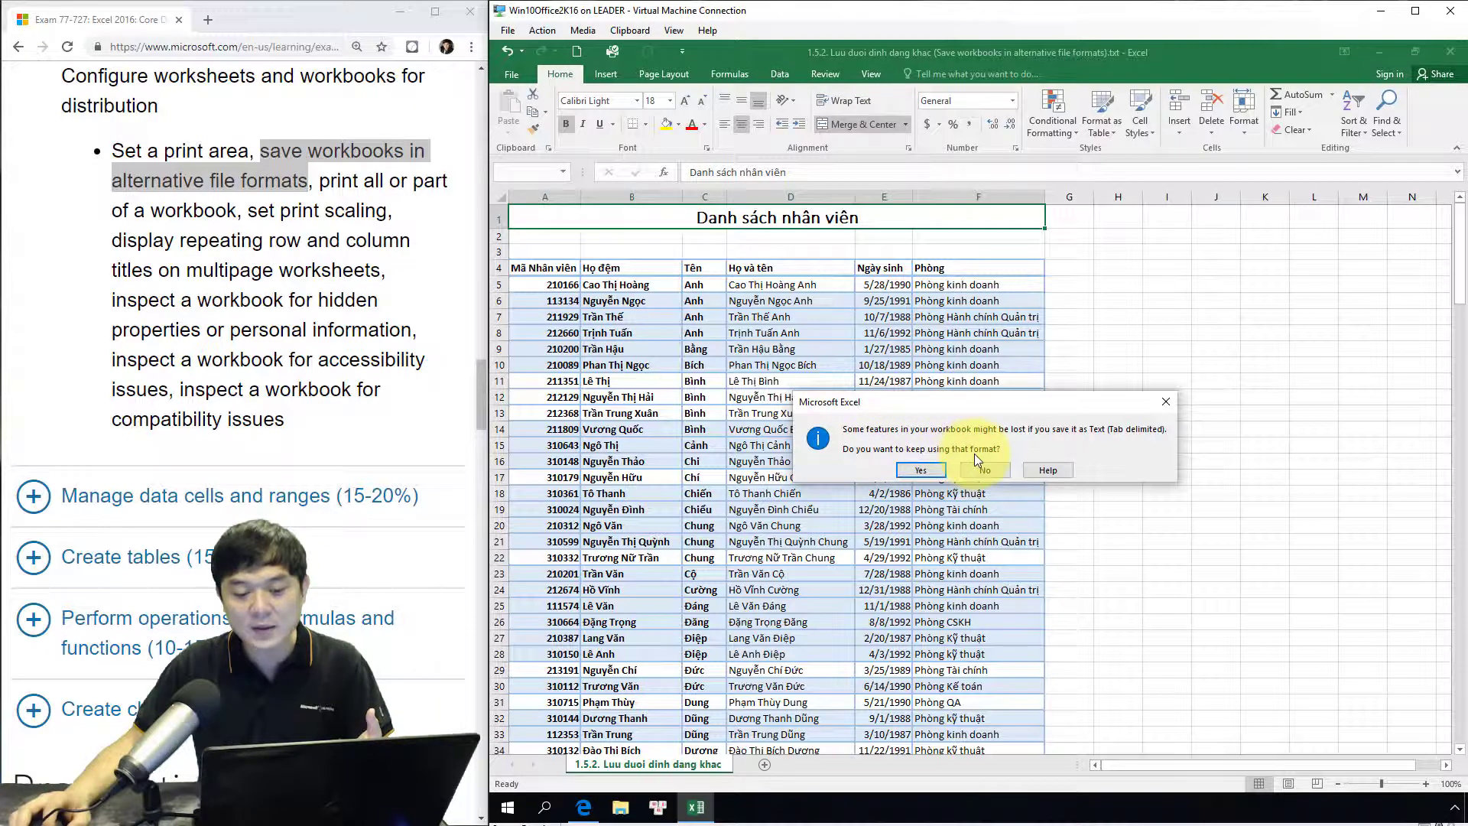
Keep the Text (Tab delimited) format, check cell D8, then switch to the exam objectives page.
{"action": "left_click", "coordinate": [920, 471]}
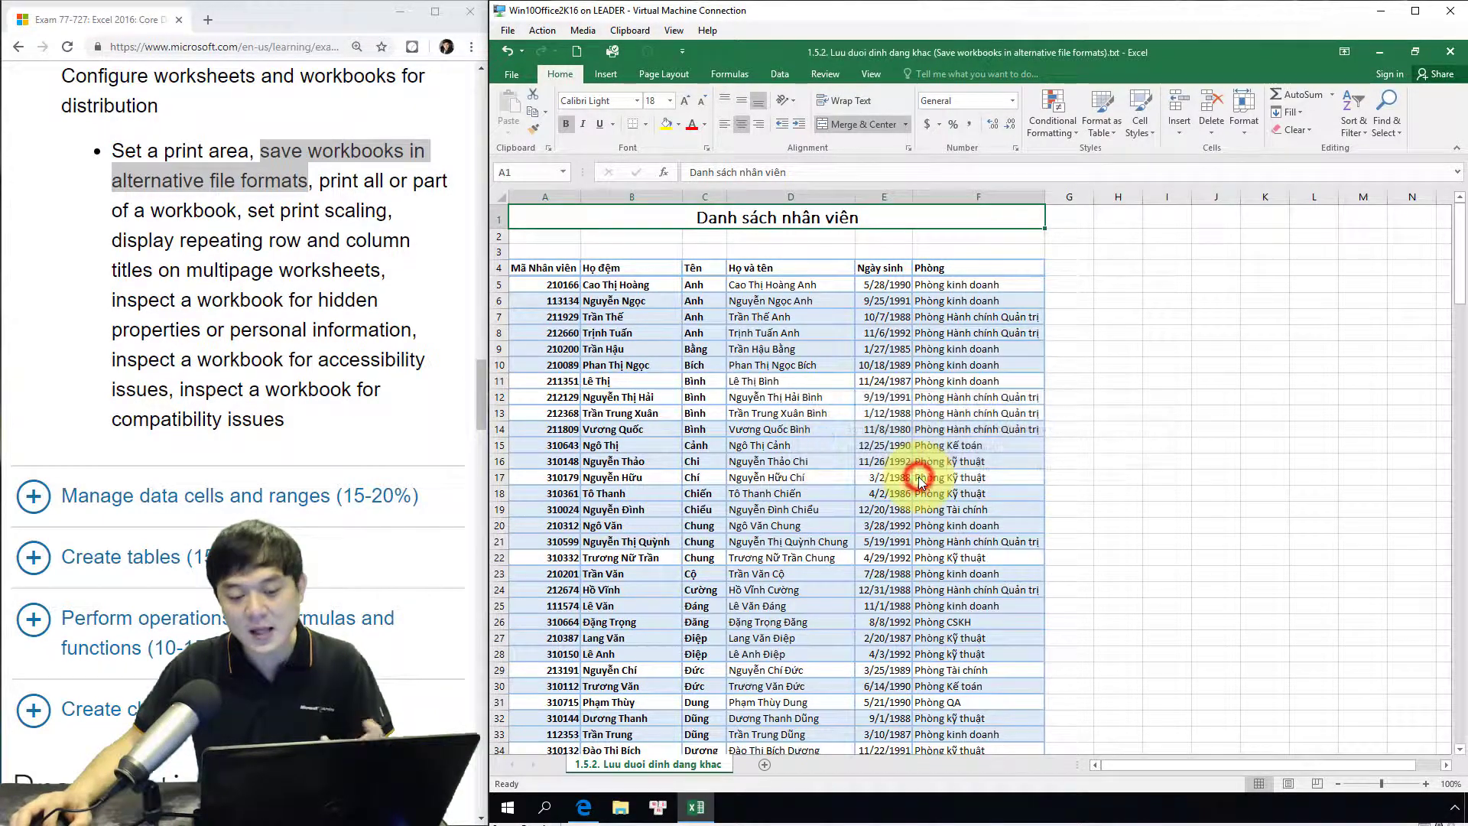
{"action": "left_click", "coordinate": [736, 329]}
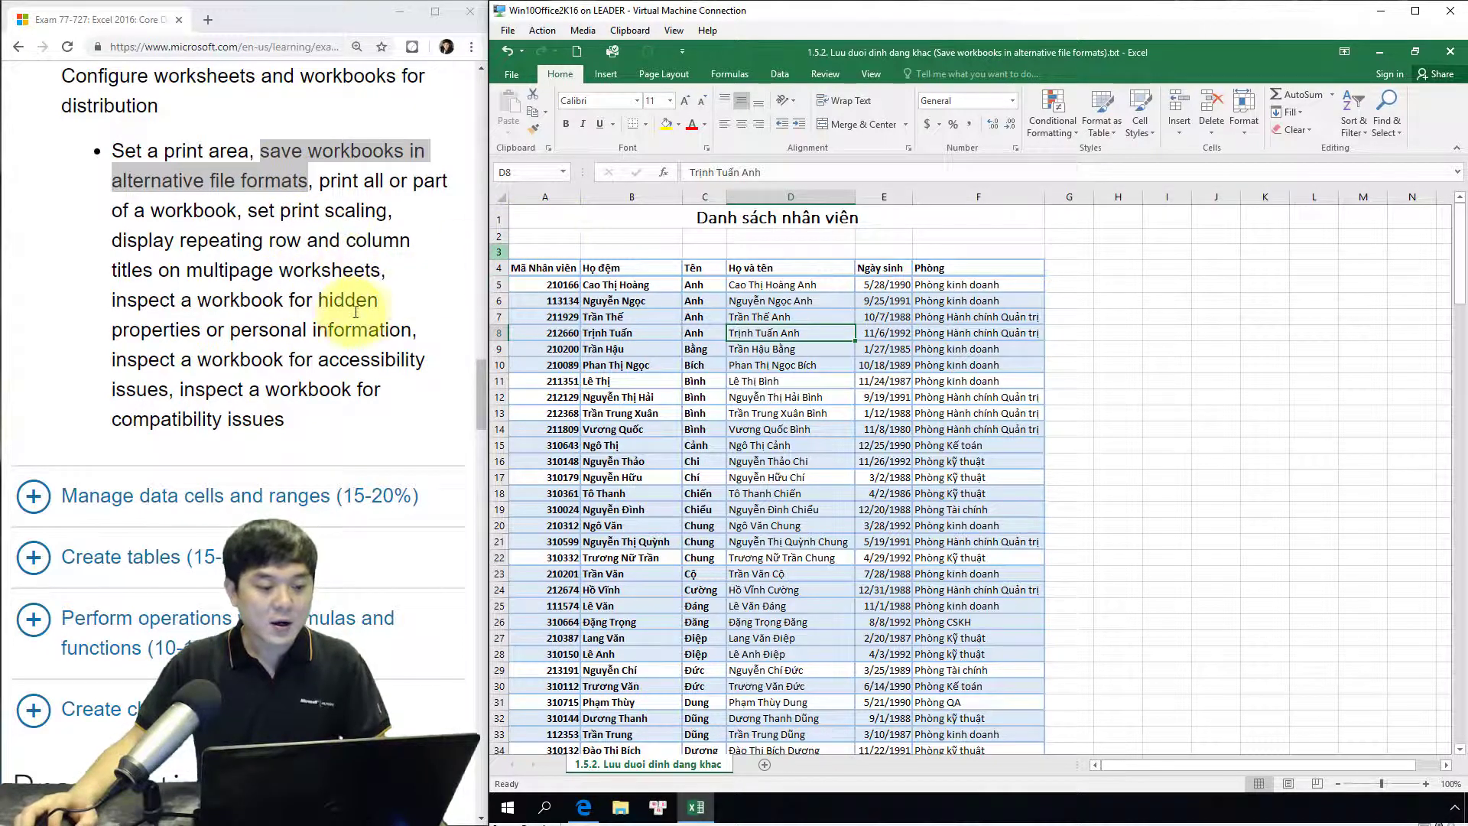
{"action": "left_click", "coordinate": [347, 270]}
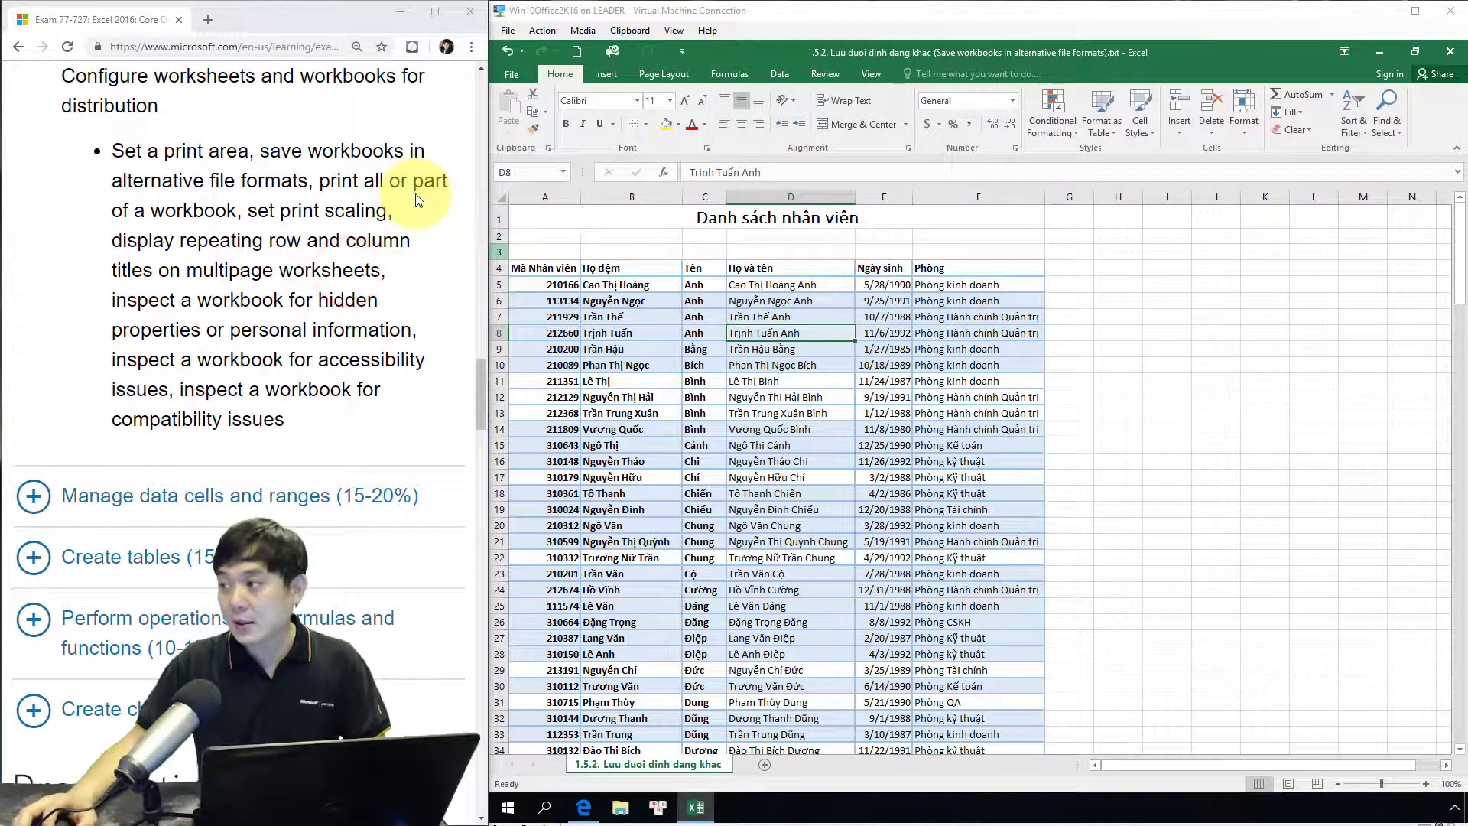